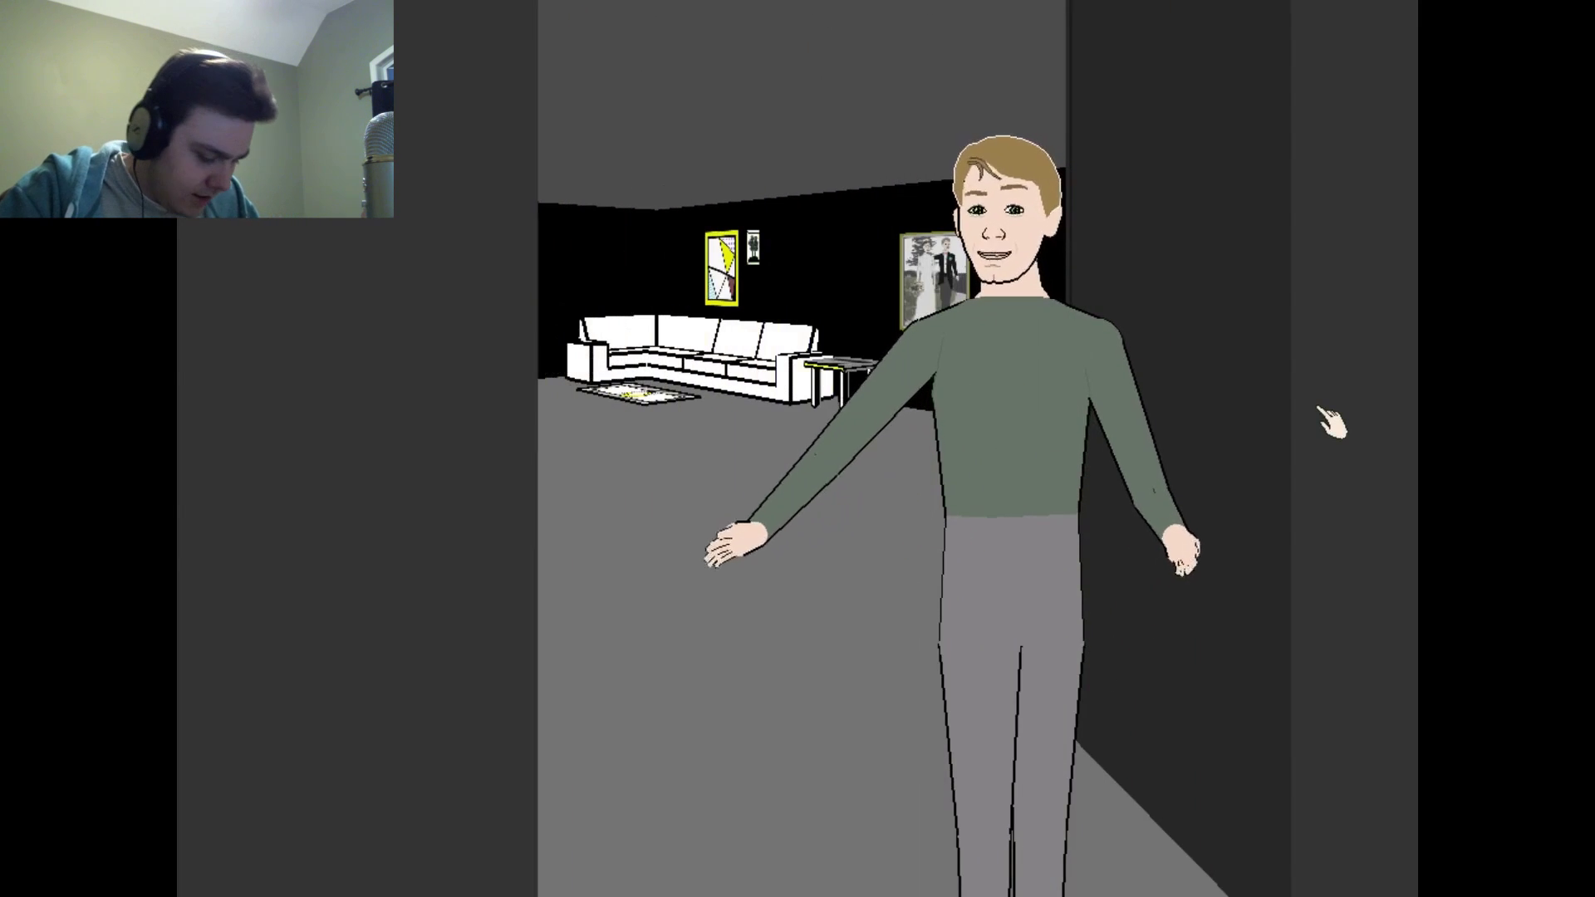
pyautogui.write('Hey dude!')
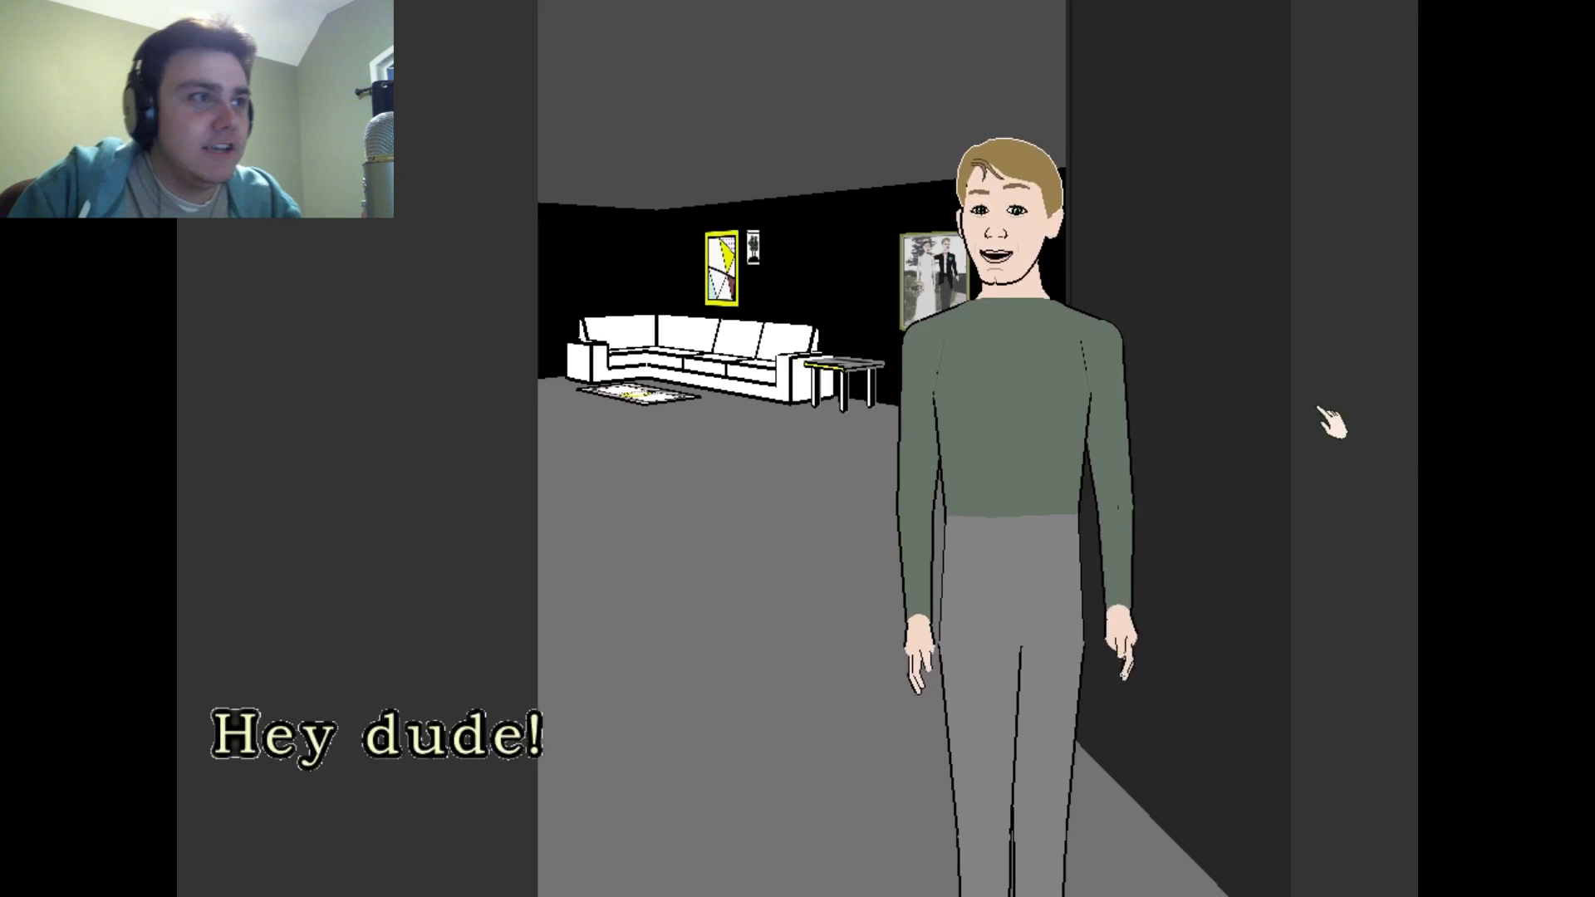
pyautogui.write('Nice to see')
pyautogui.press('Return')
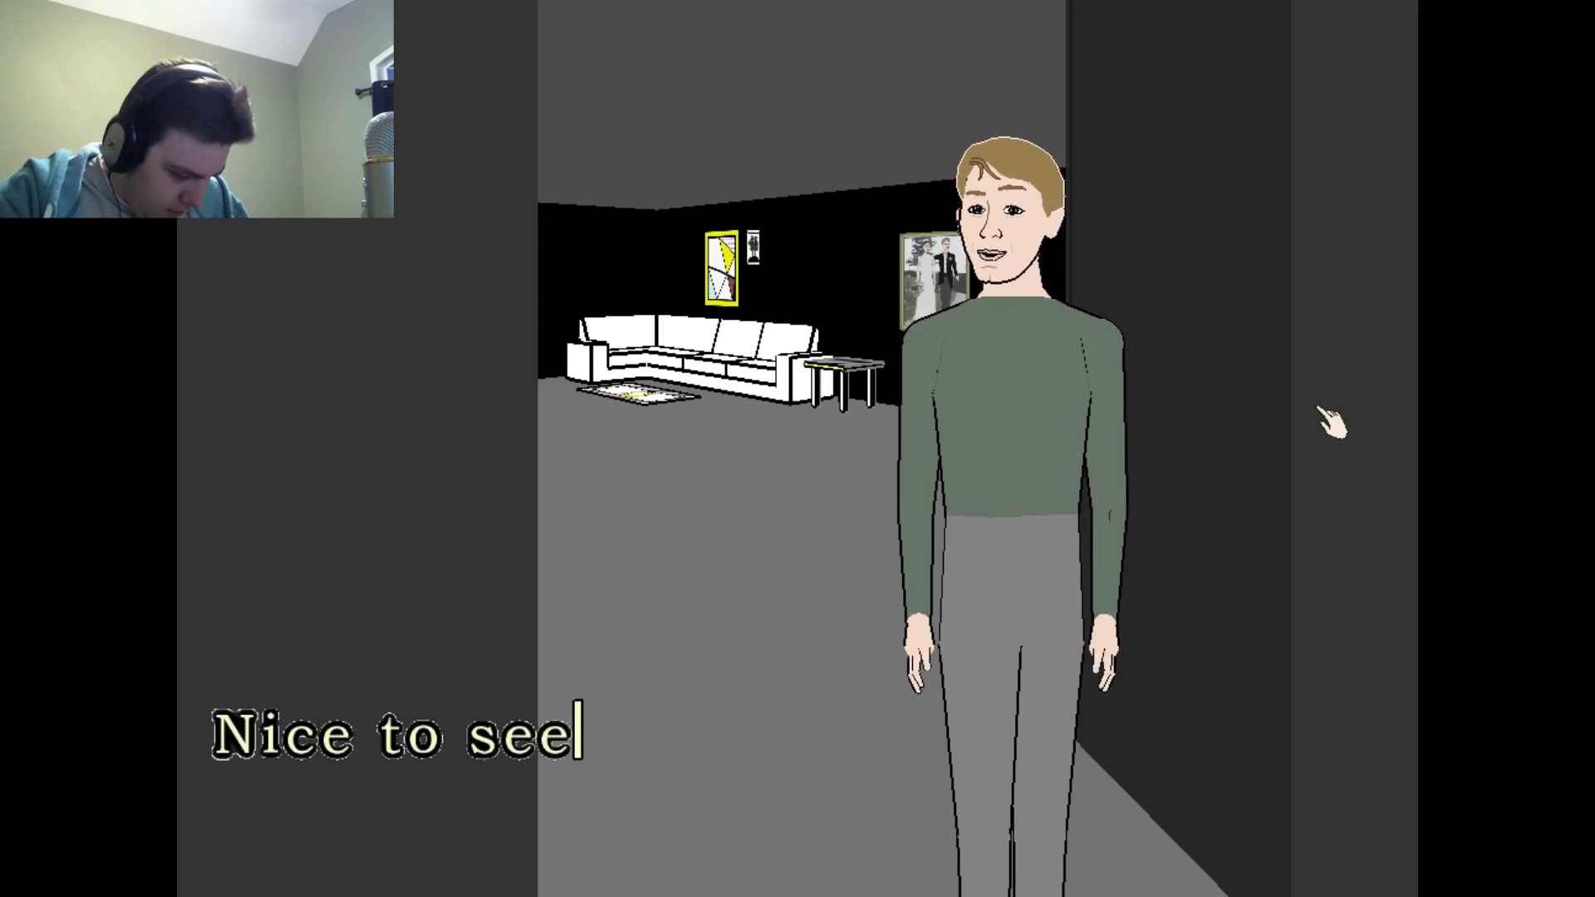
pyautogui.write('you too.')
pyautogui.press('Return')
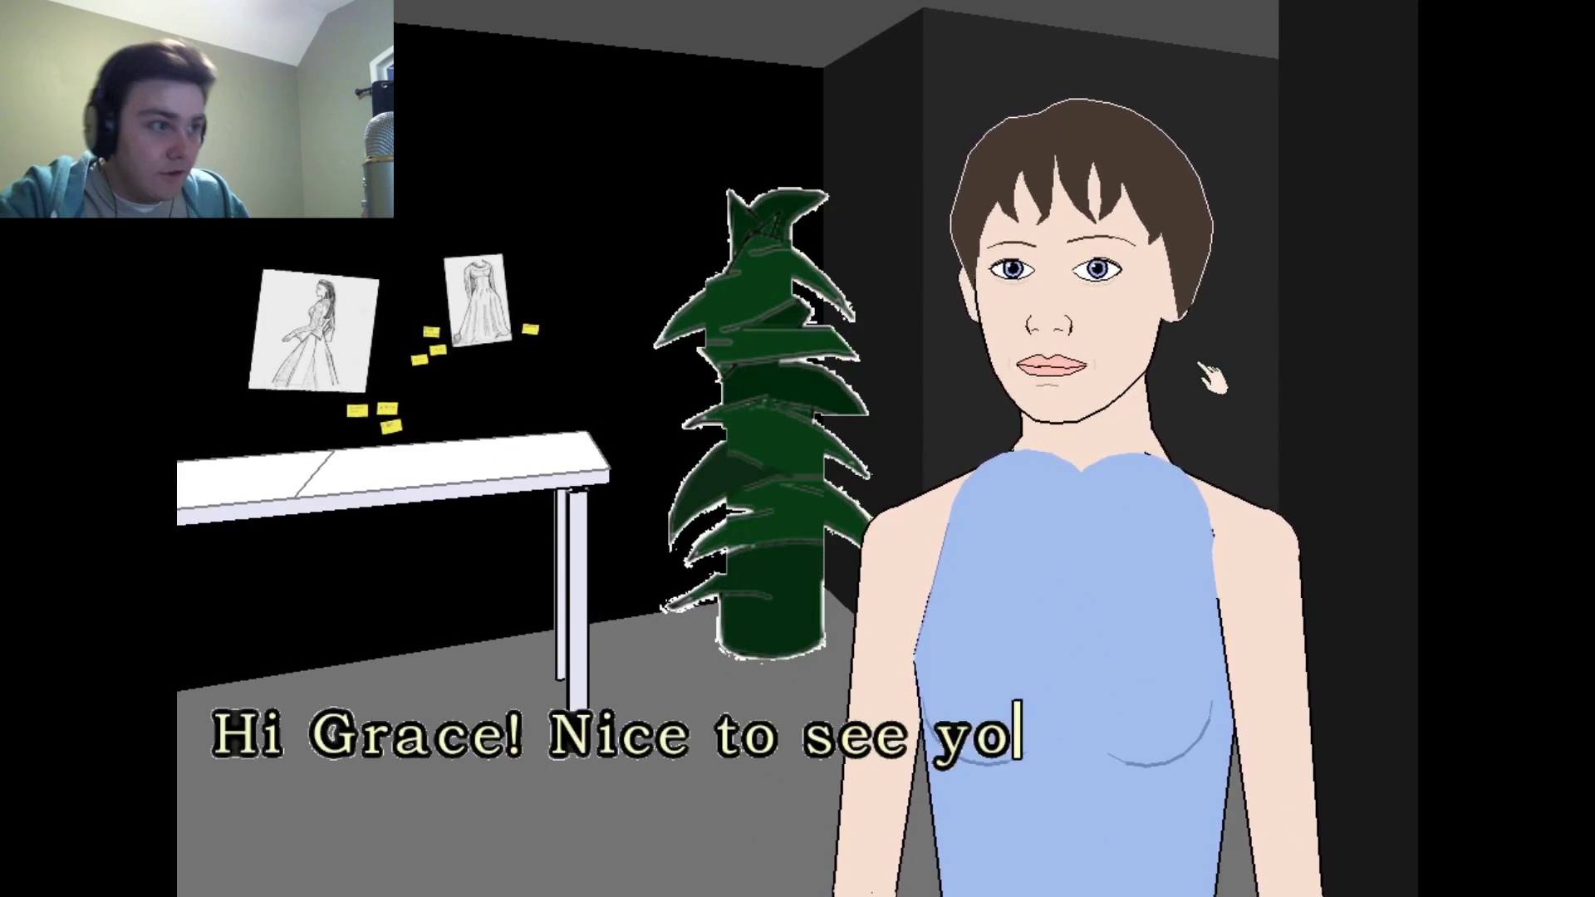
pyautogui.write('.')
pyautogui.press('Return')
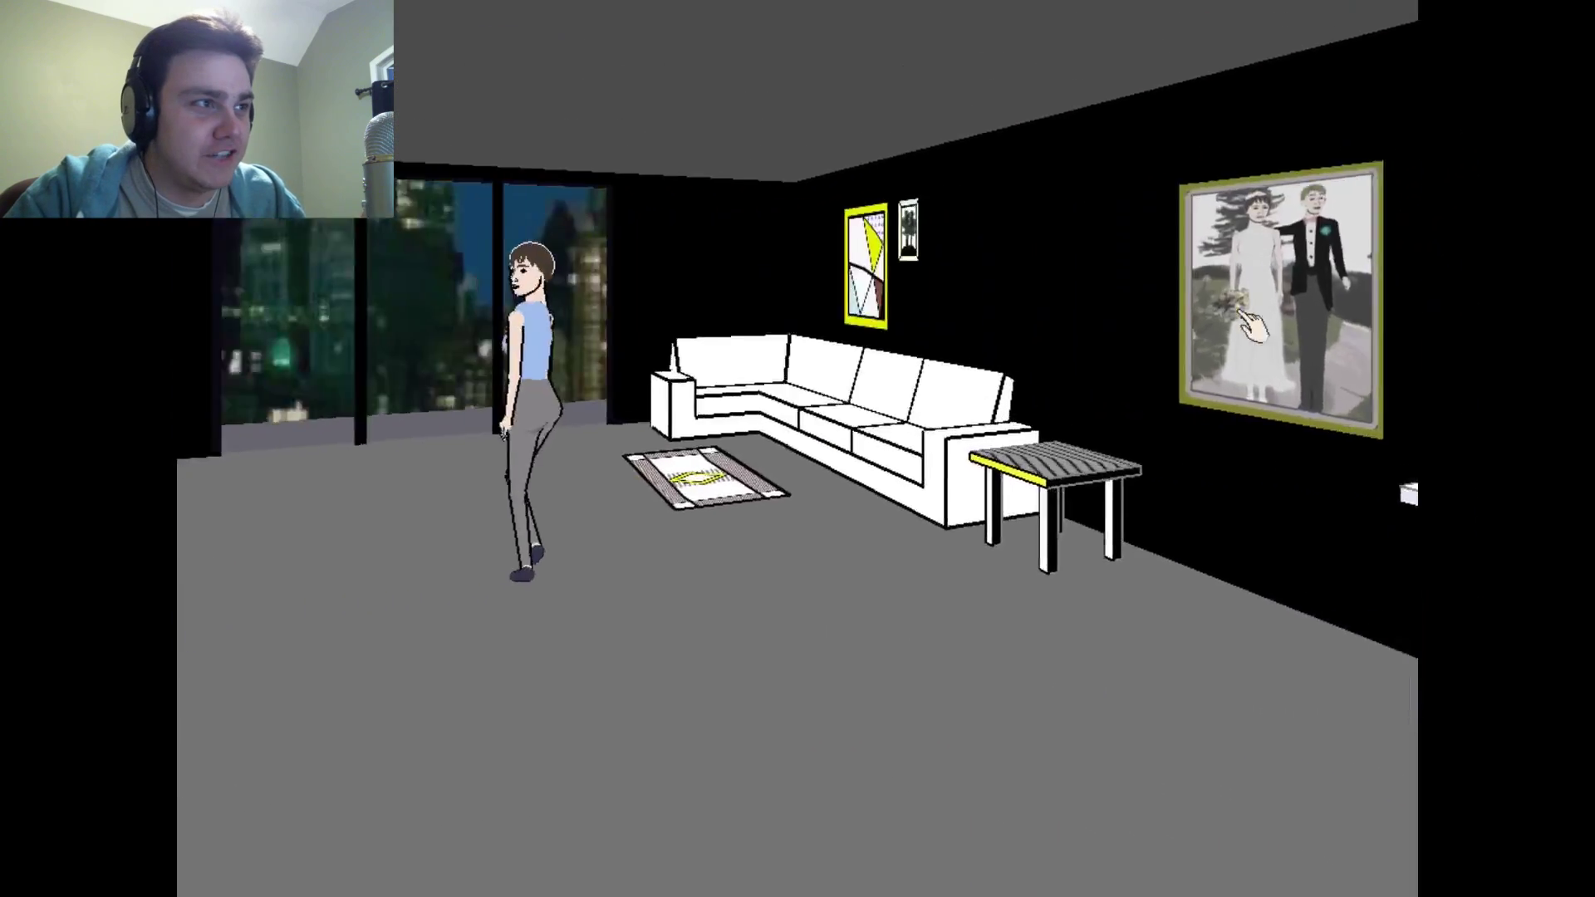
pyautogui.press('Left')
pyautogui.press('Right')
pyautogui.write('ow')
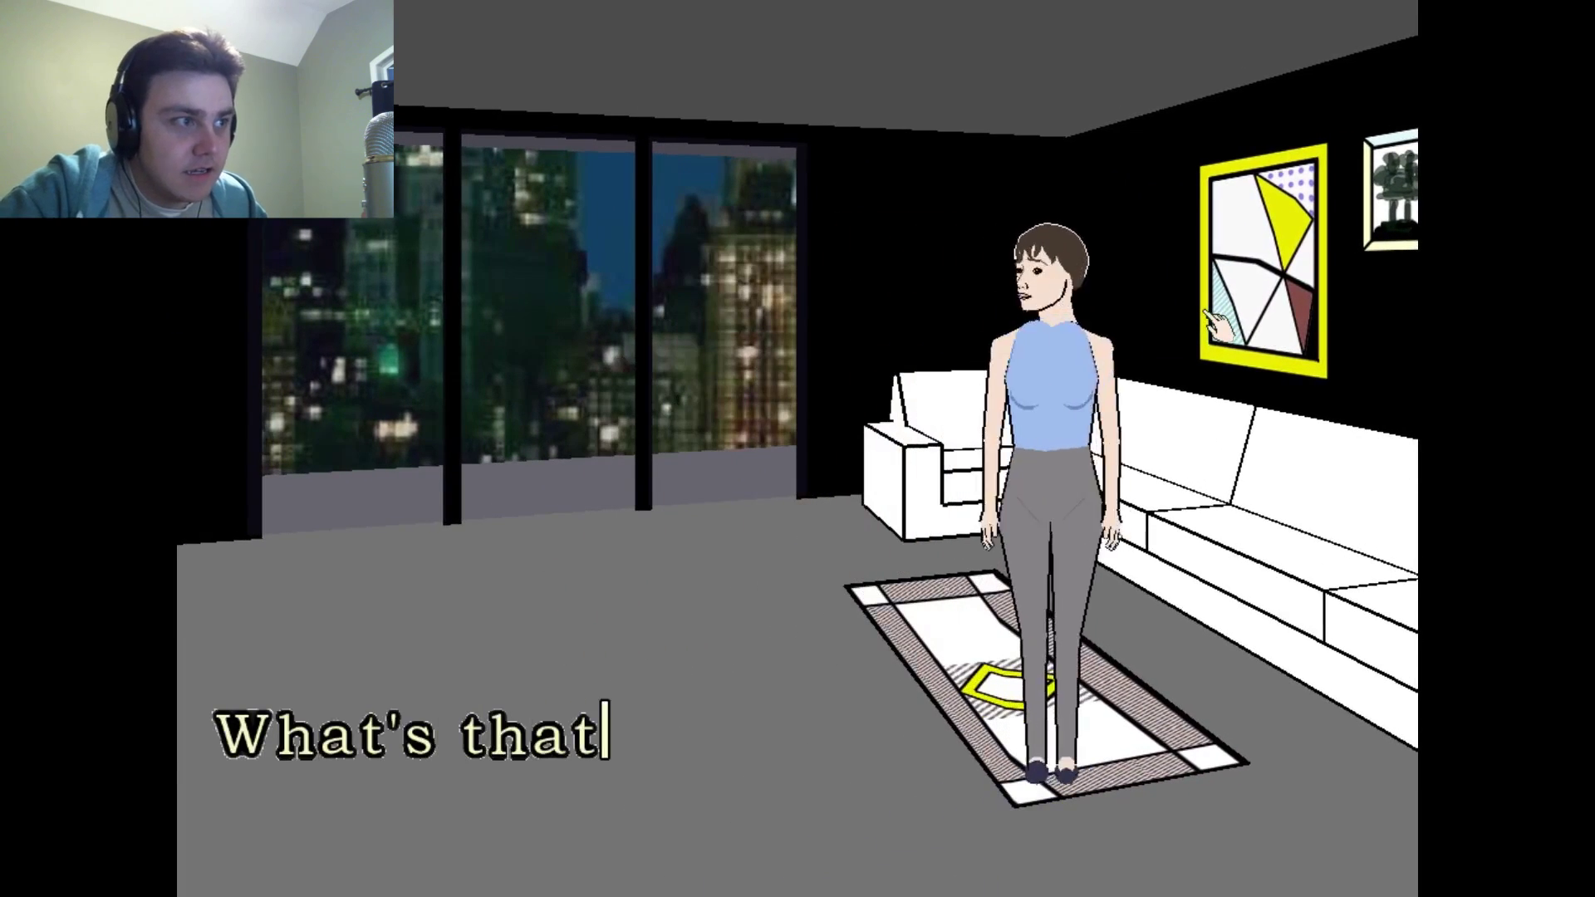
pyautogui.press('Up')
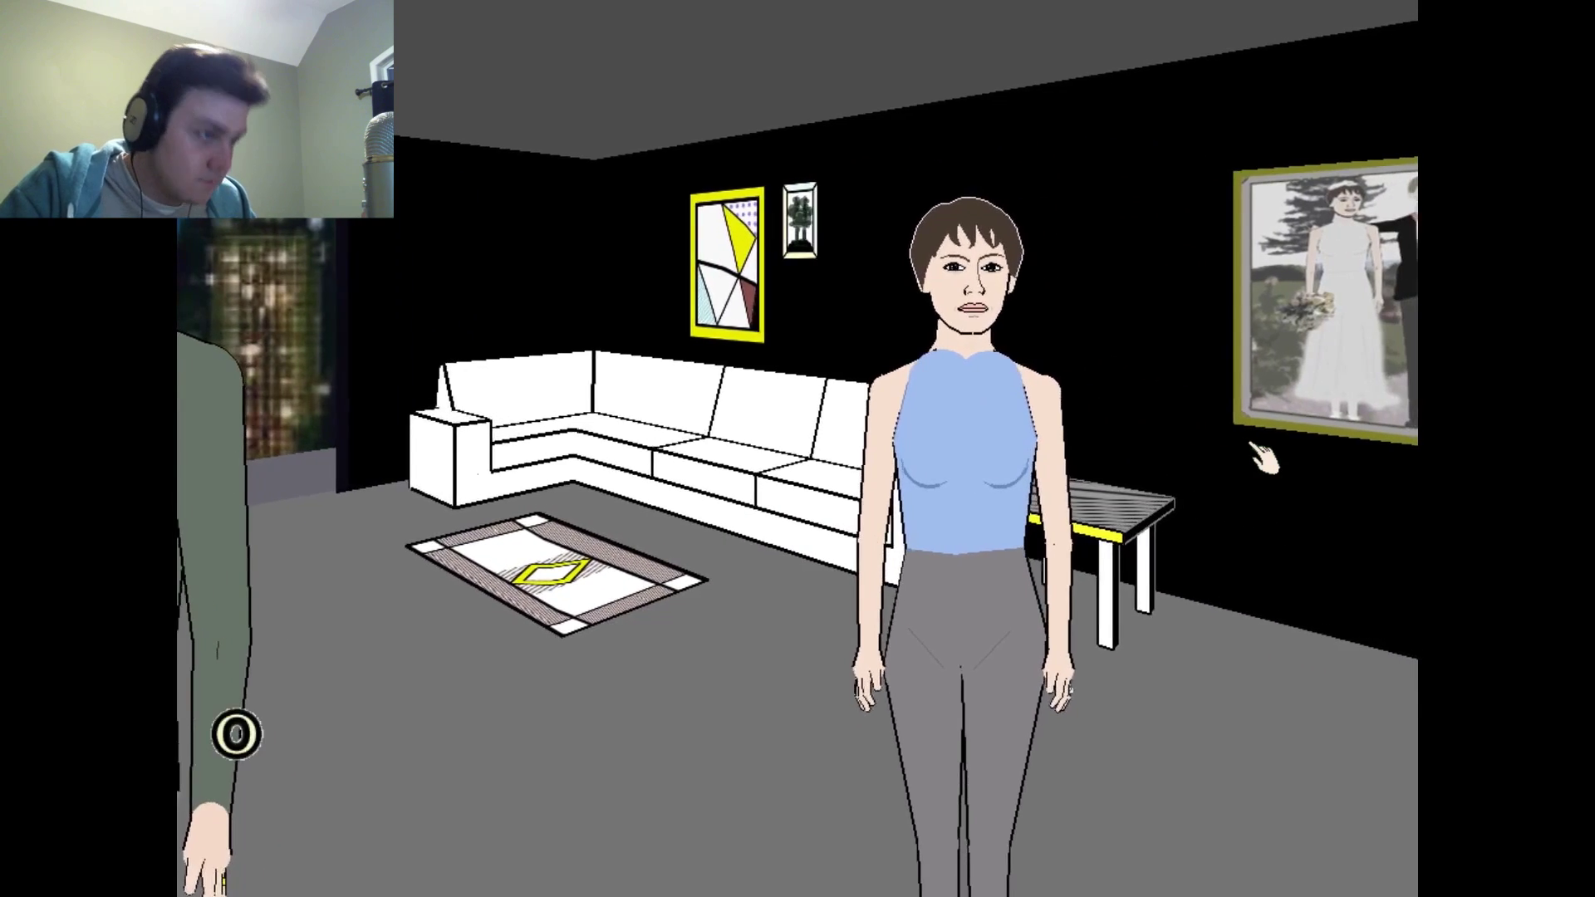
pyautogui.write('Ok.')
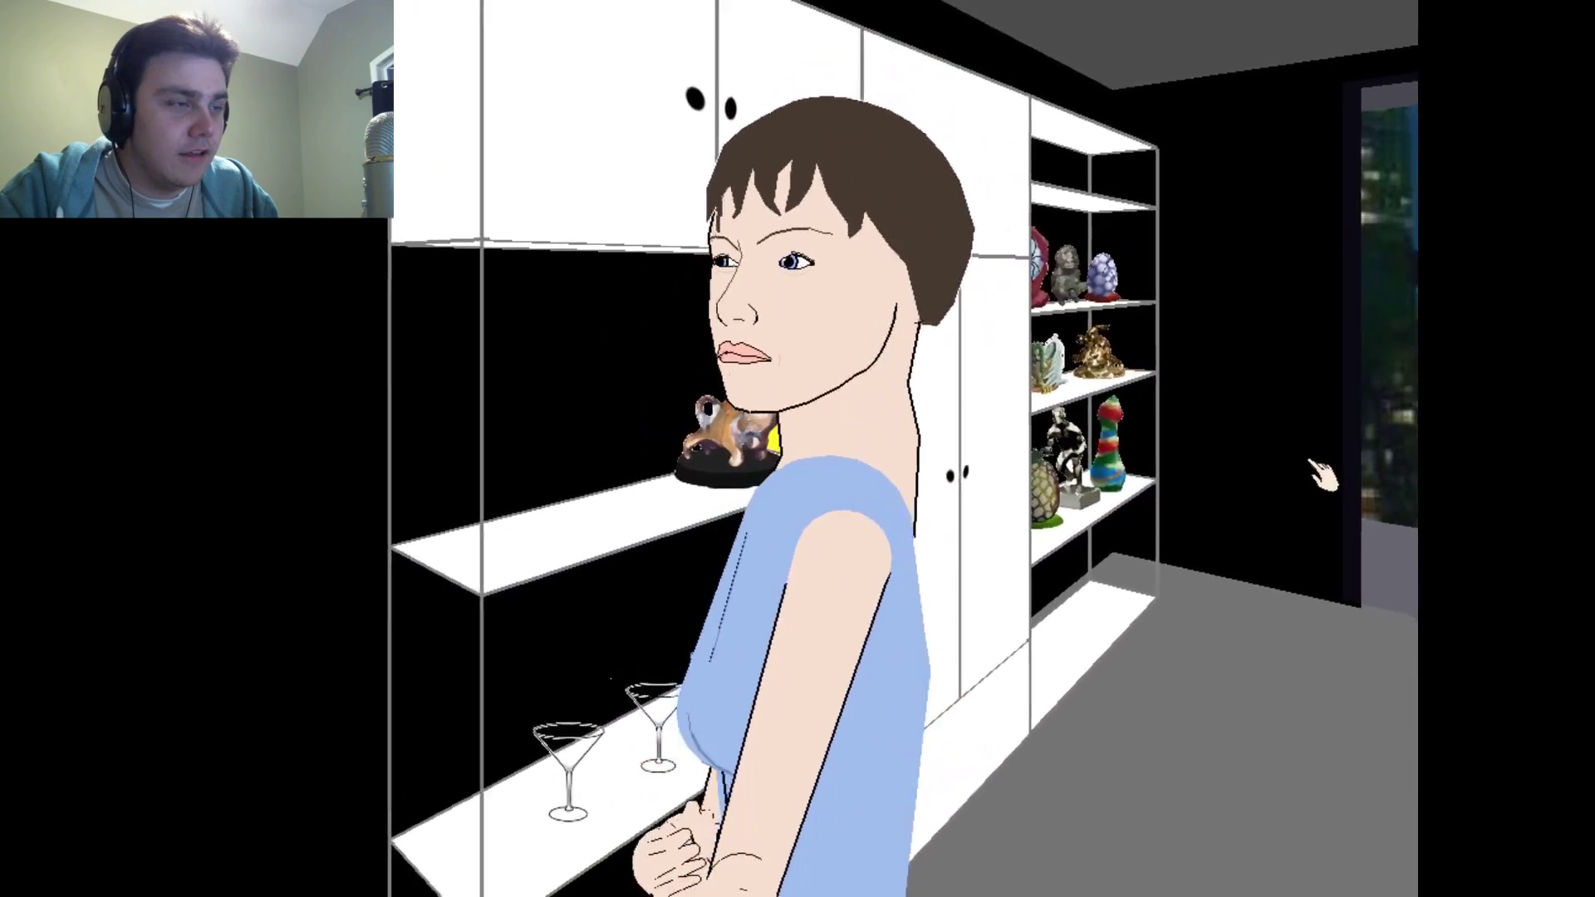
pyautogui.moveTo(1321, 473)
pyautogui.mouseDown()
pyautogui.moveTo(1120, 416)
pyautogui.moveTo(1147, 636)
pyautogui.moveTo(918, 517)
pyautogui.moveTo(932, 501)
pyautogui.mouseUp()
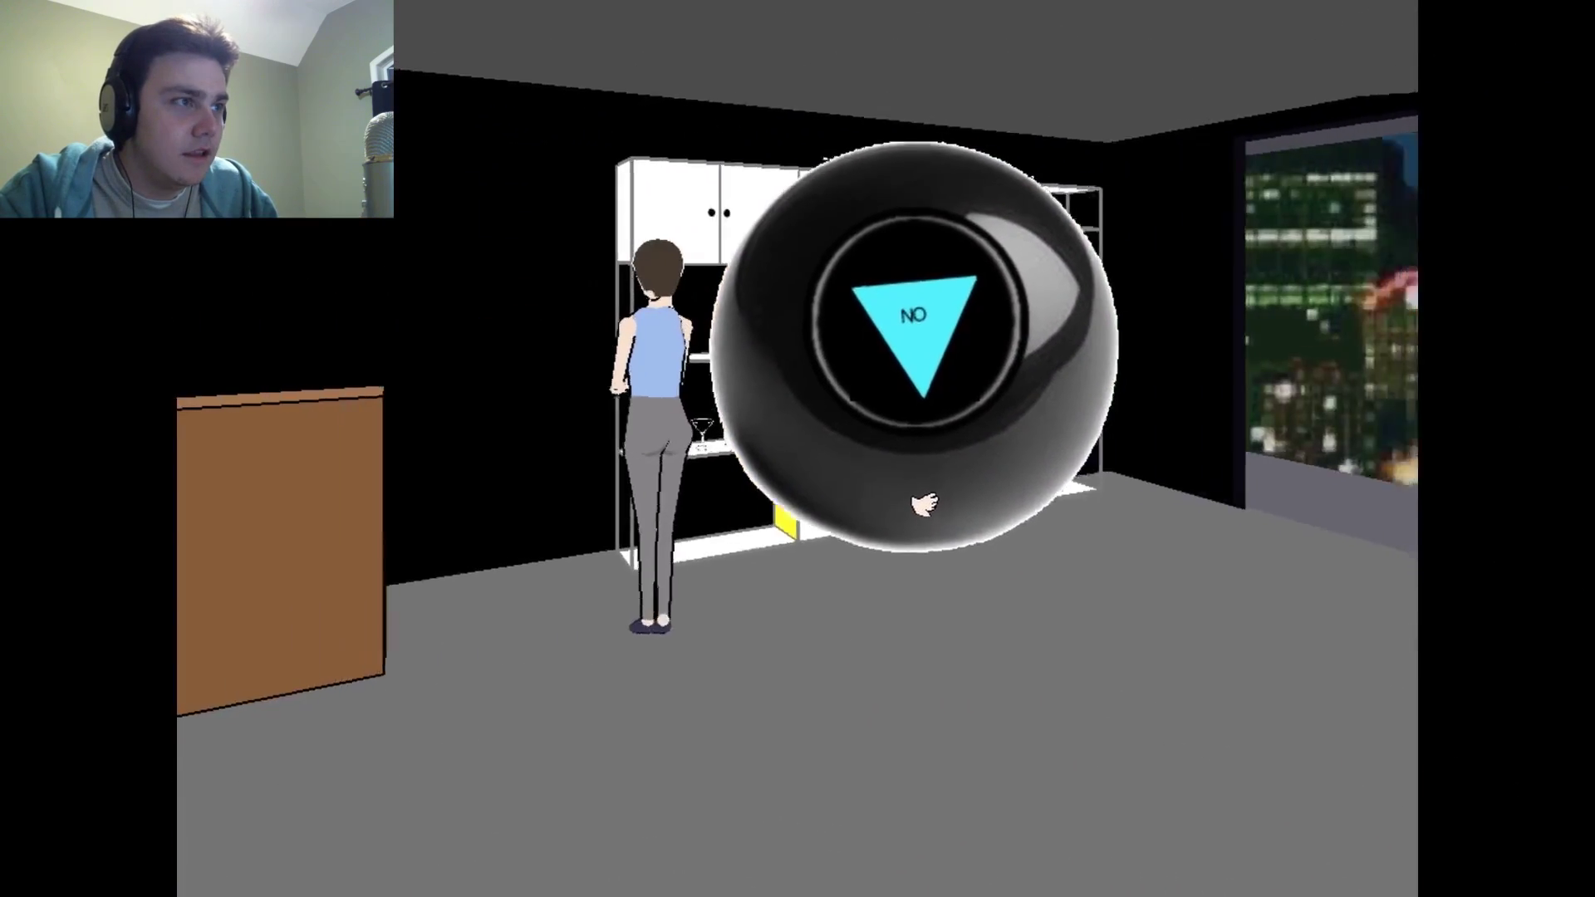
pyautogui.press('w')
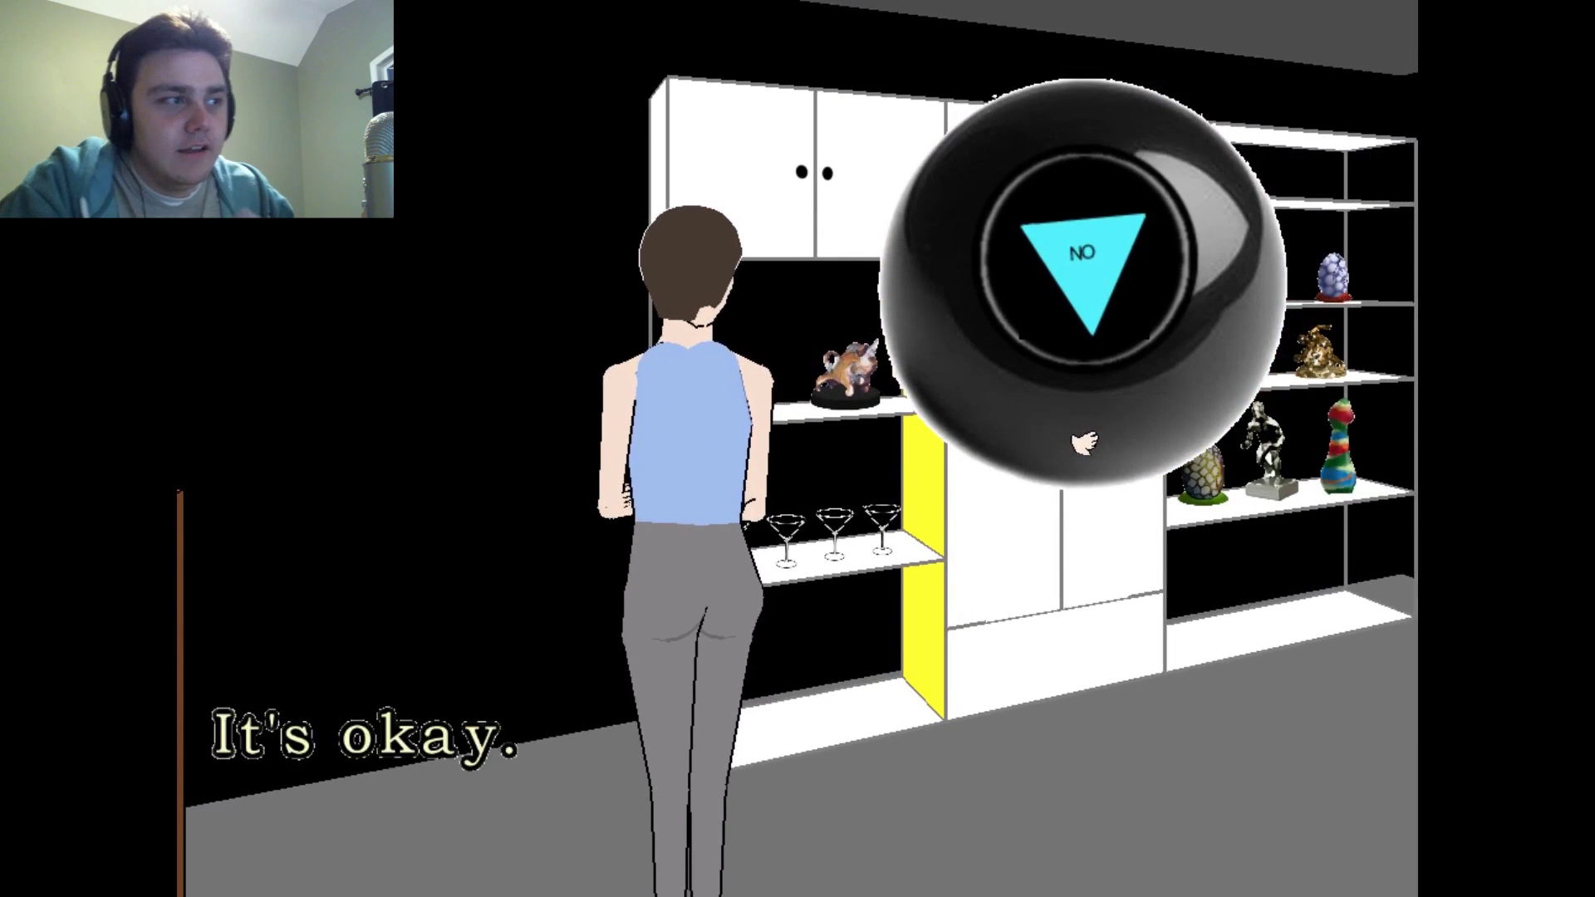
pyautogui.click(1082, 443)
pyautogui.moveTo(1082, 443); pyautogui.dragTo(1099, 428)
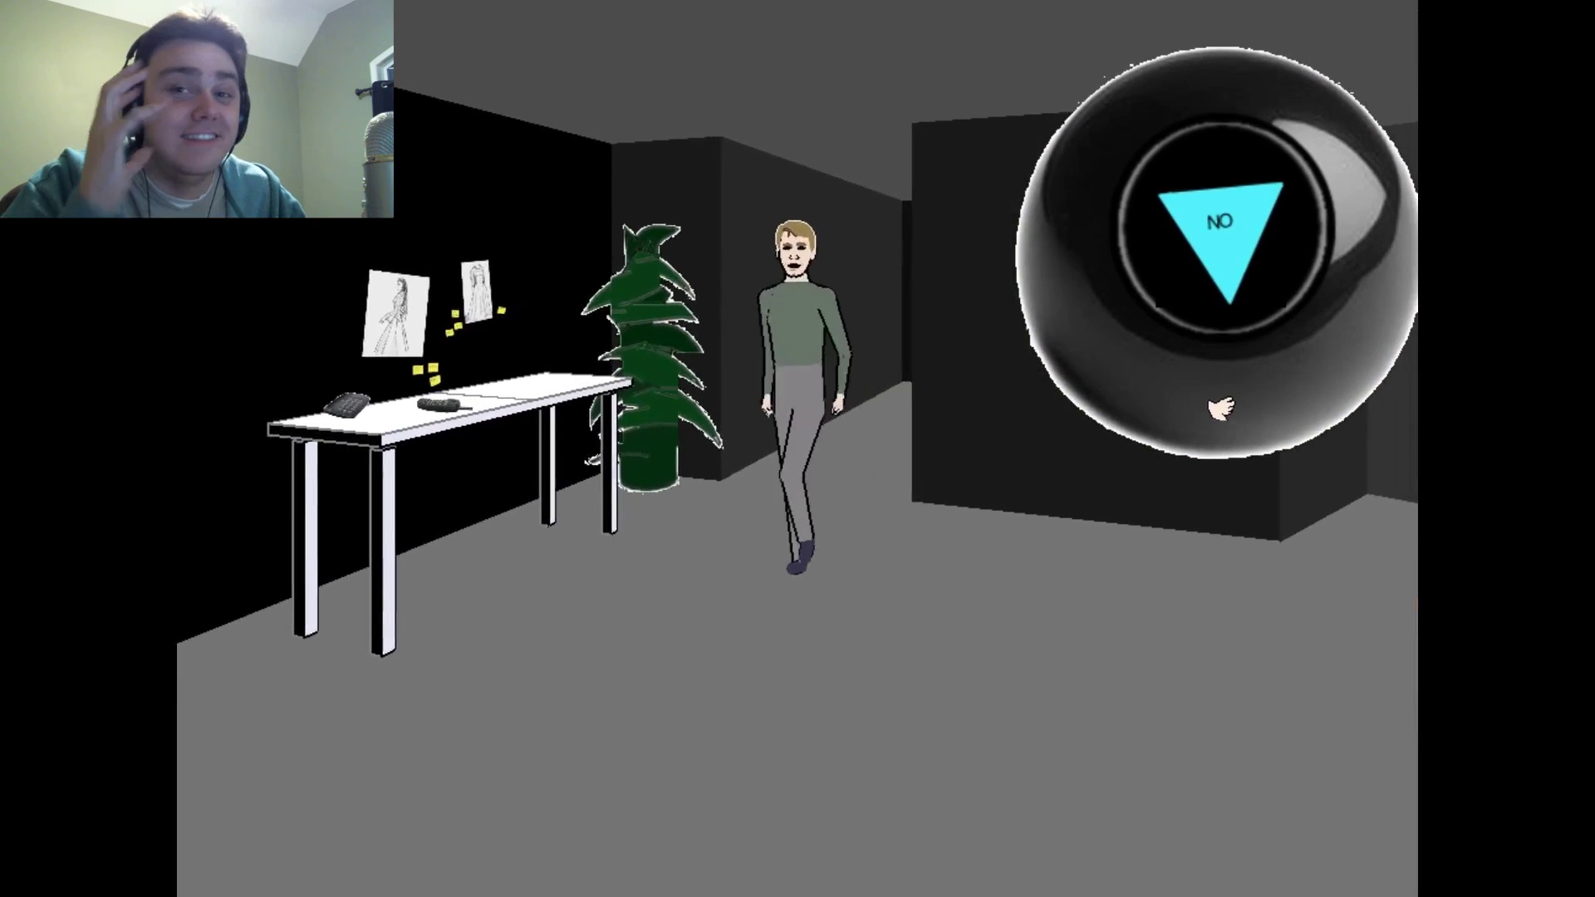
pyautogui.moveTo(1219, 408)
pyautogui.mouseDown()
pyautogui.moveTo(1087, 411)
pyautogui.moveTo(808, 628)
pyautogui.mouseUp()
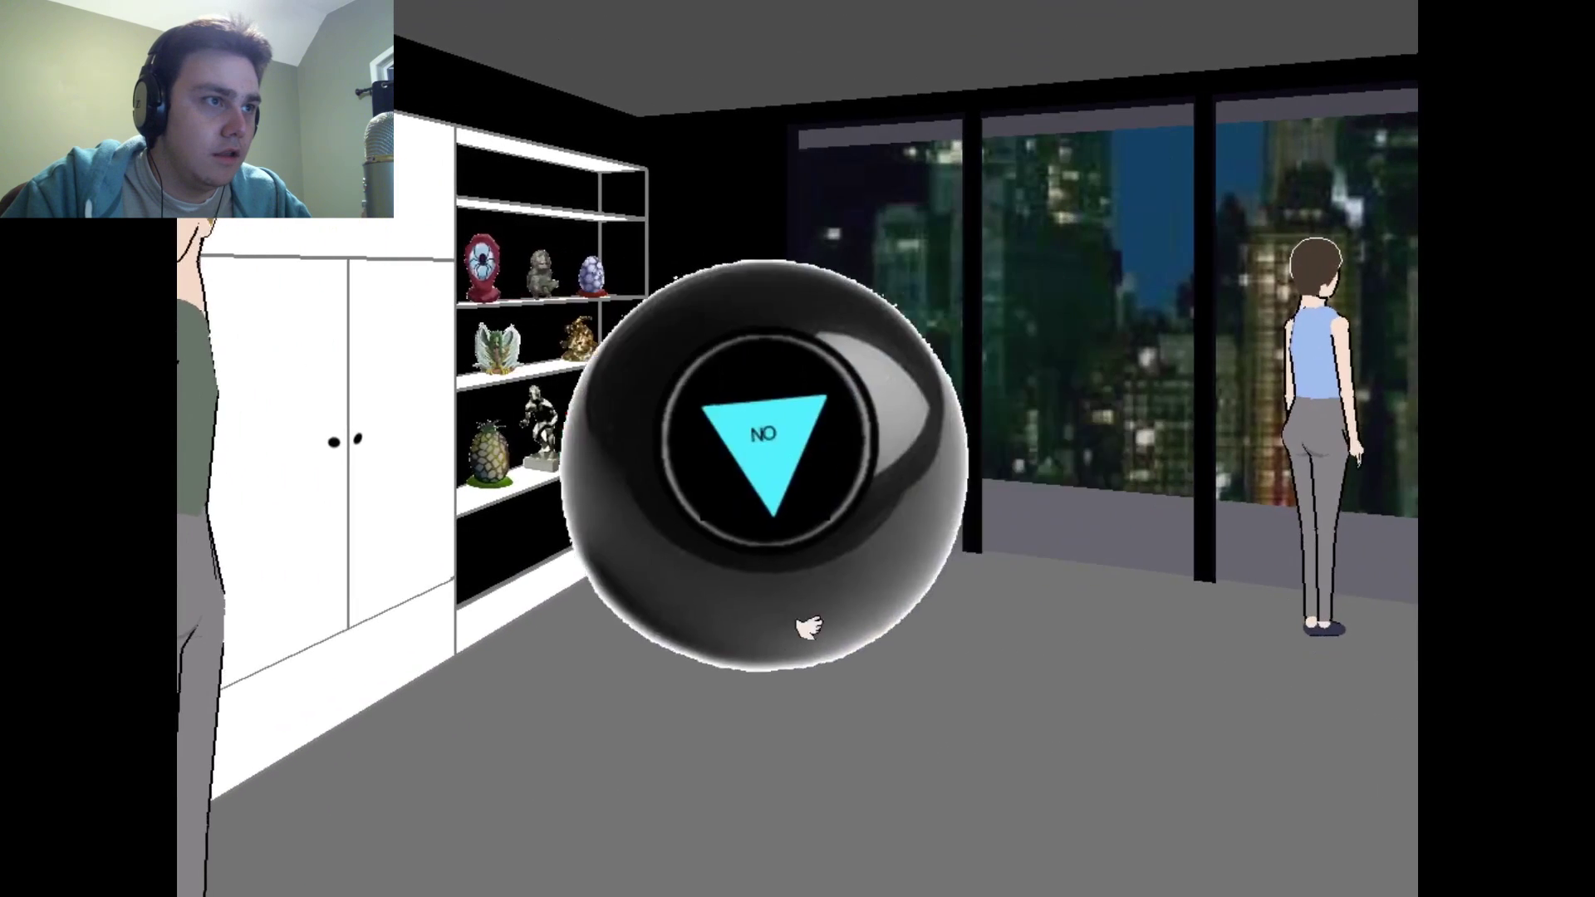
pyautogui.click(807, 626)
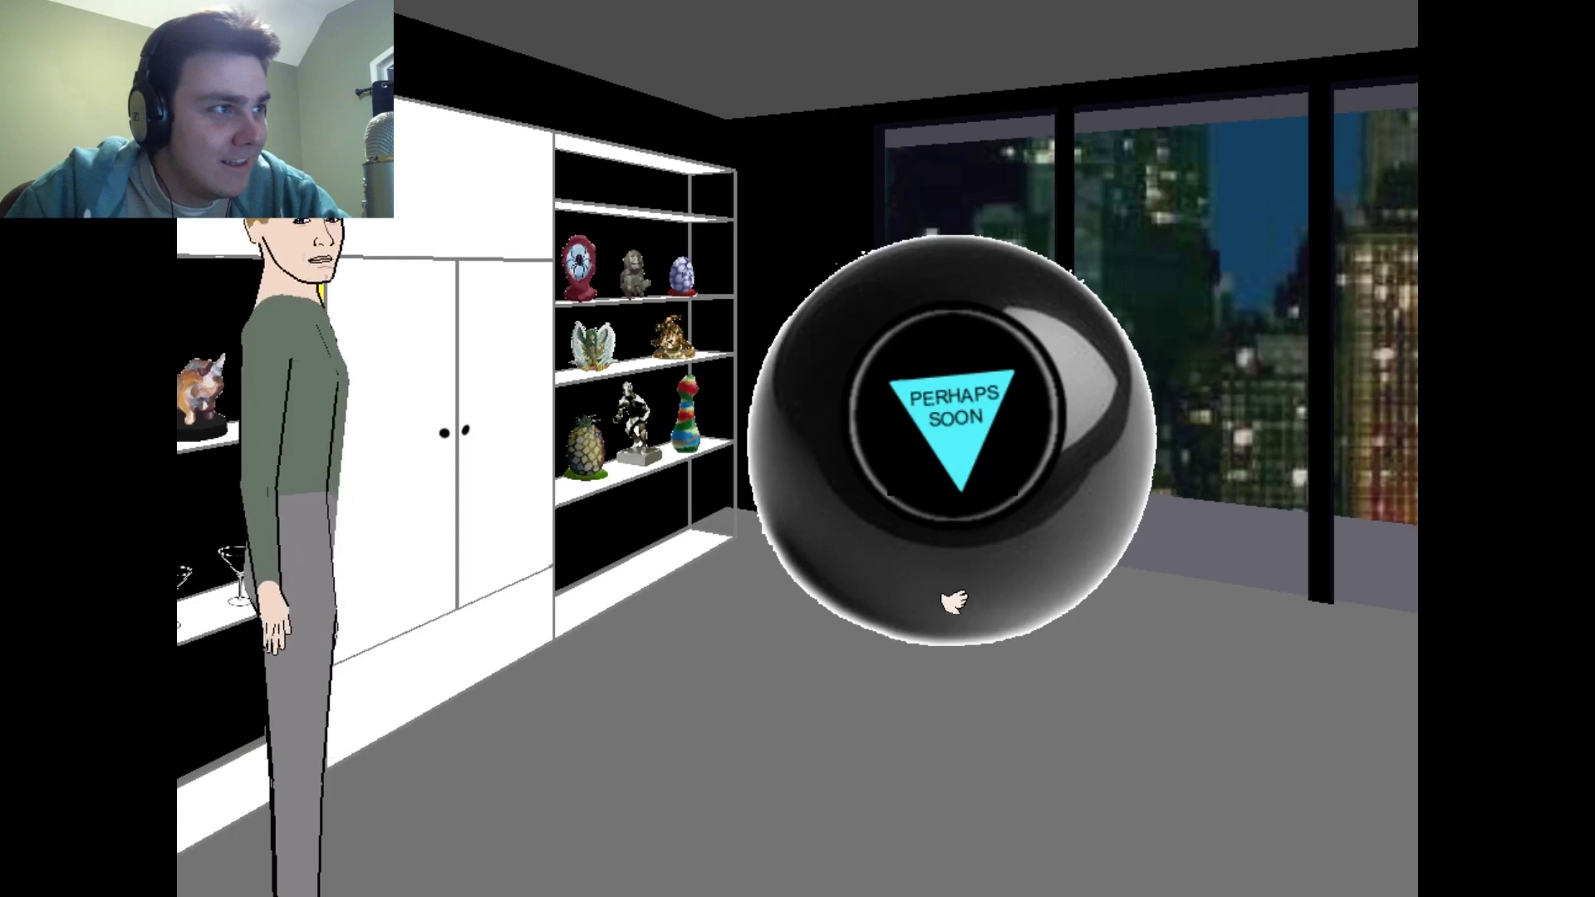
pyautogui.press('Right')
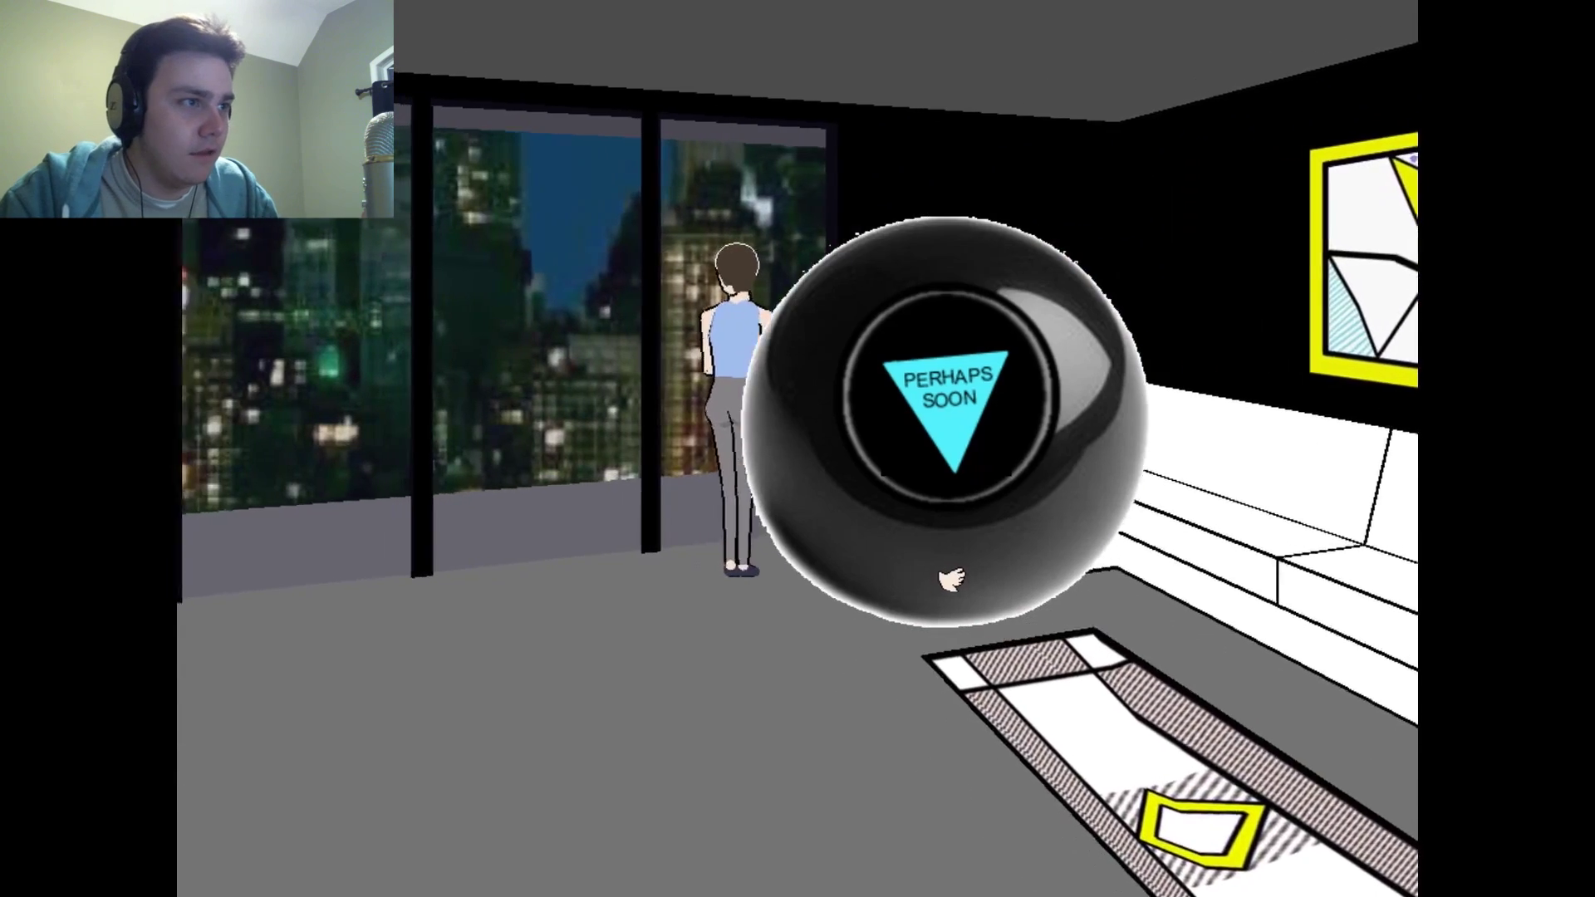
pyautogui.press('Left')
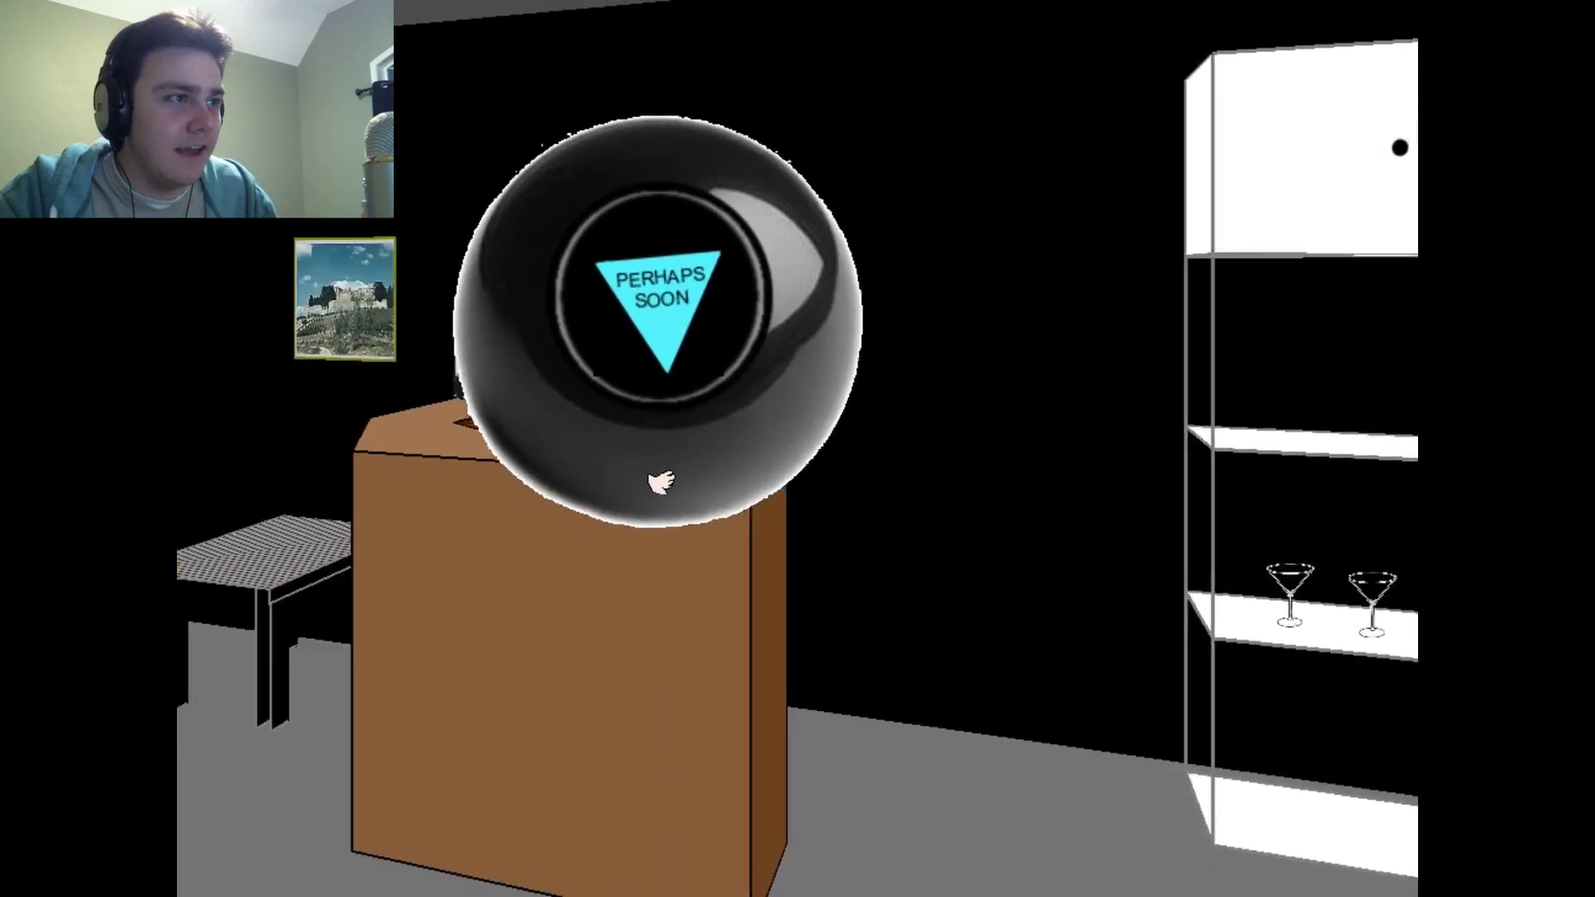
pyautogui.click(744, 516)
pyautogui.press('Right')
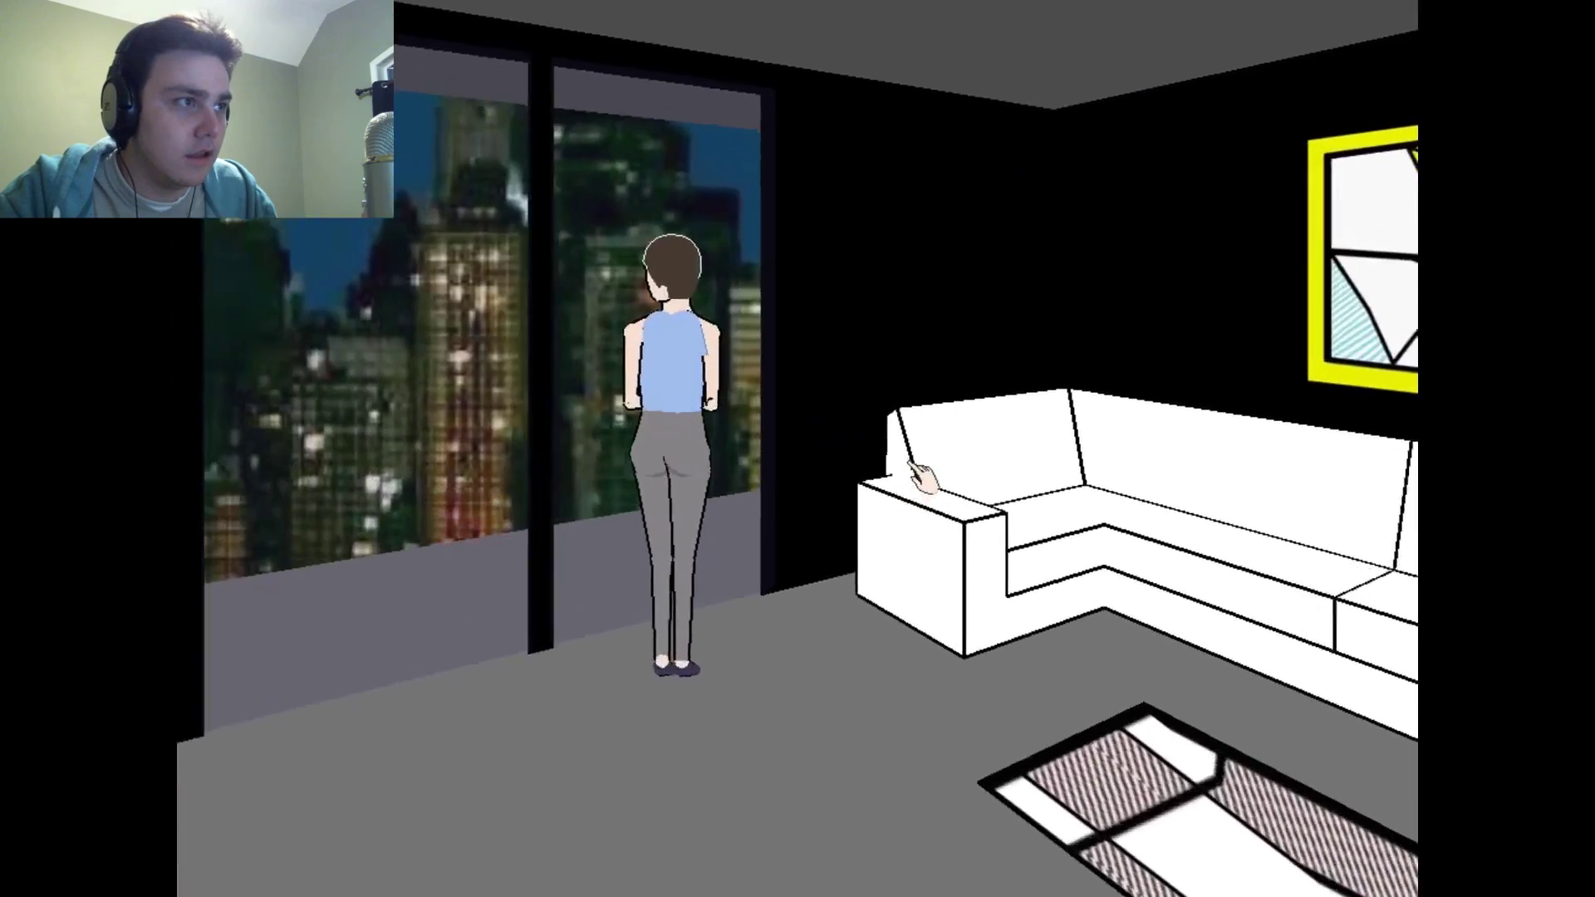
pyautogui.press('Up')
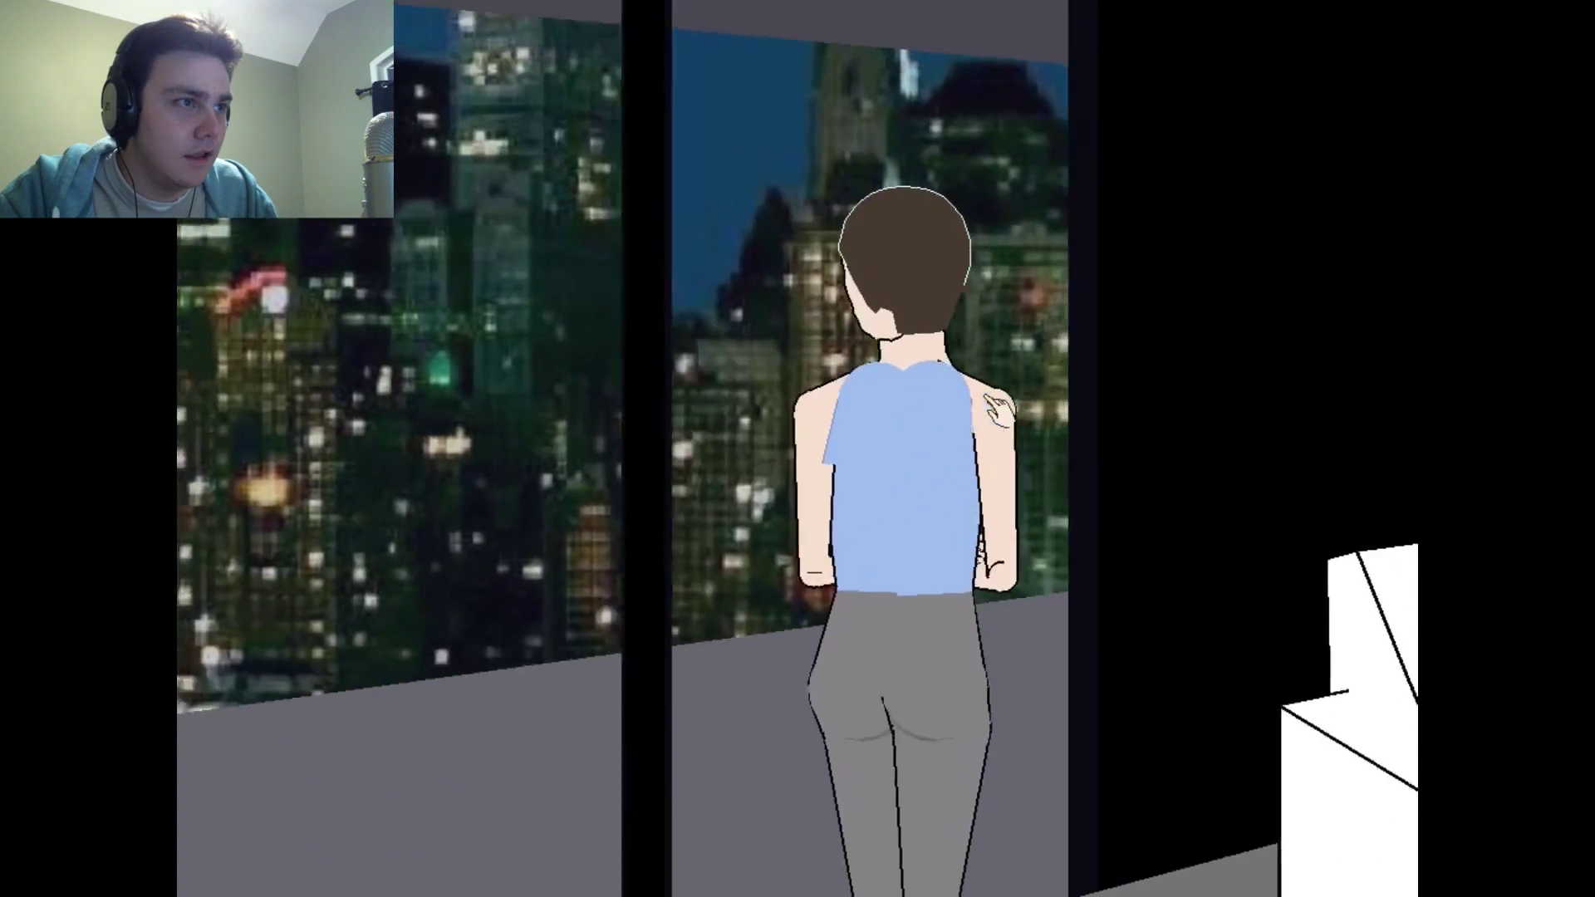
pyautogui.press('Up')
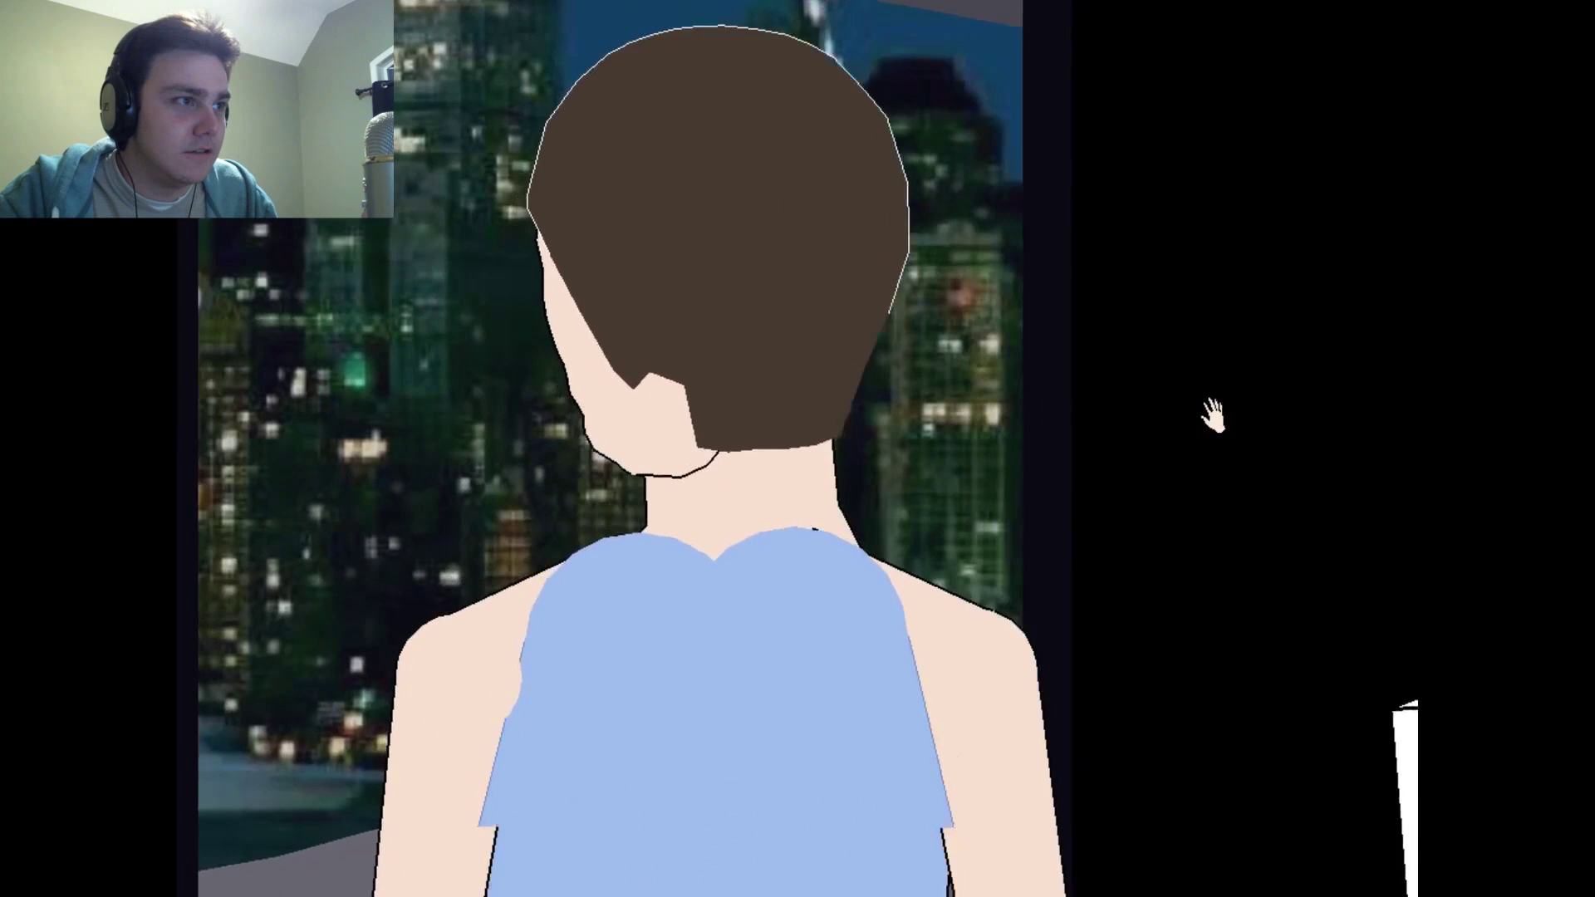
pyautogui.press('Down')
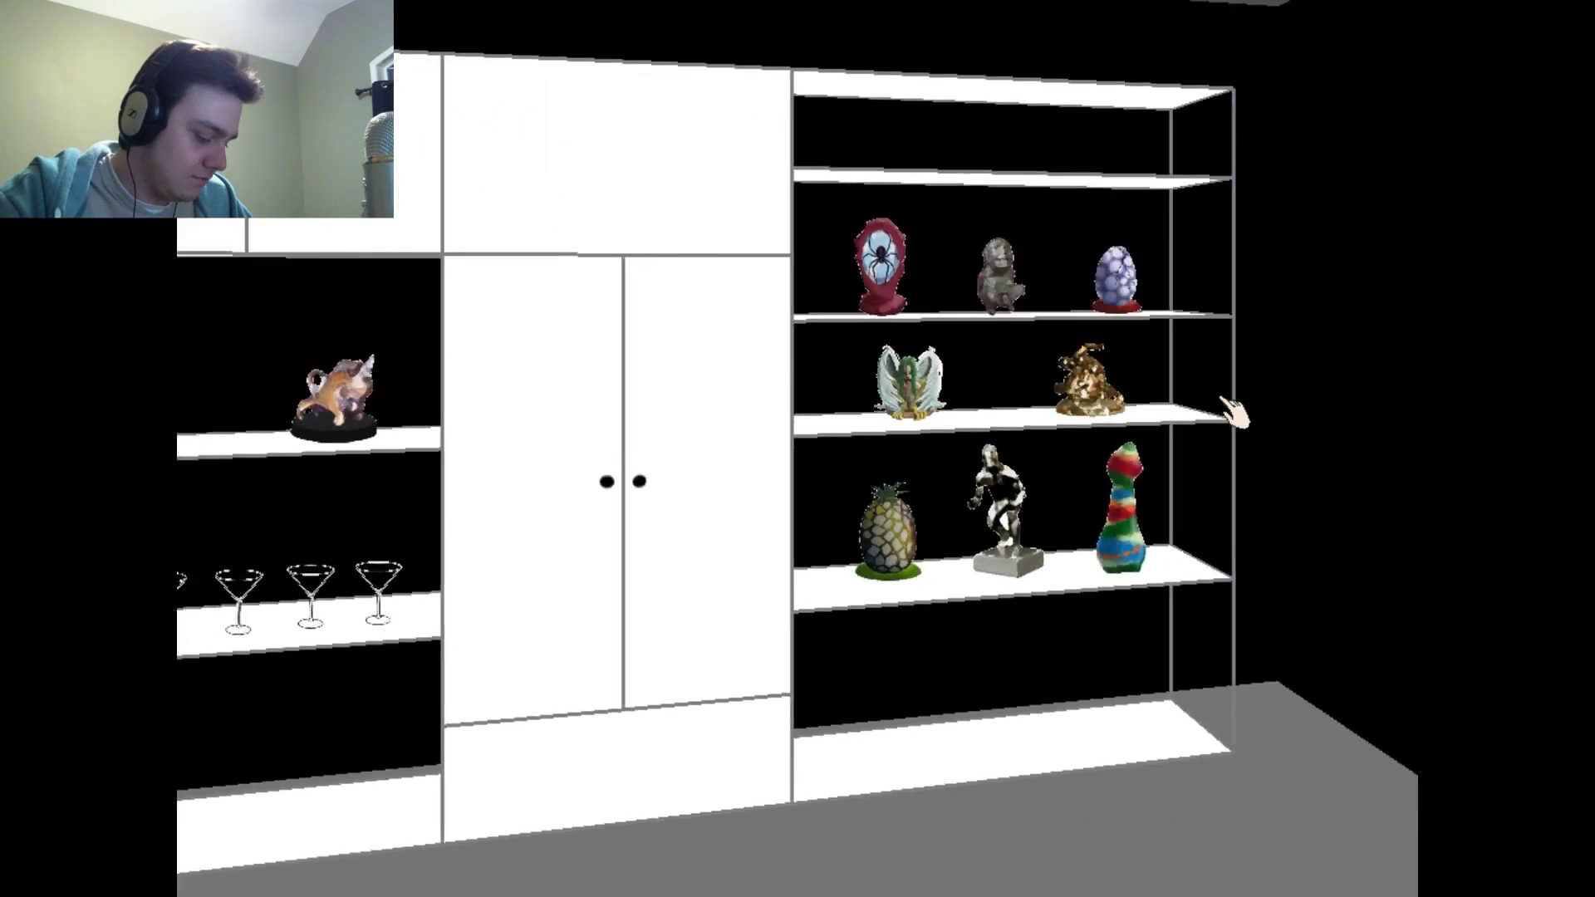
pyautogui.press('Right')
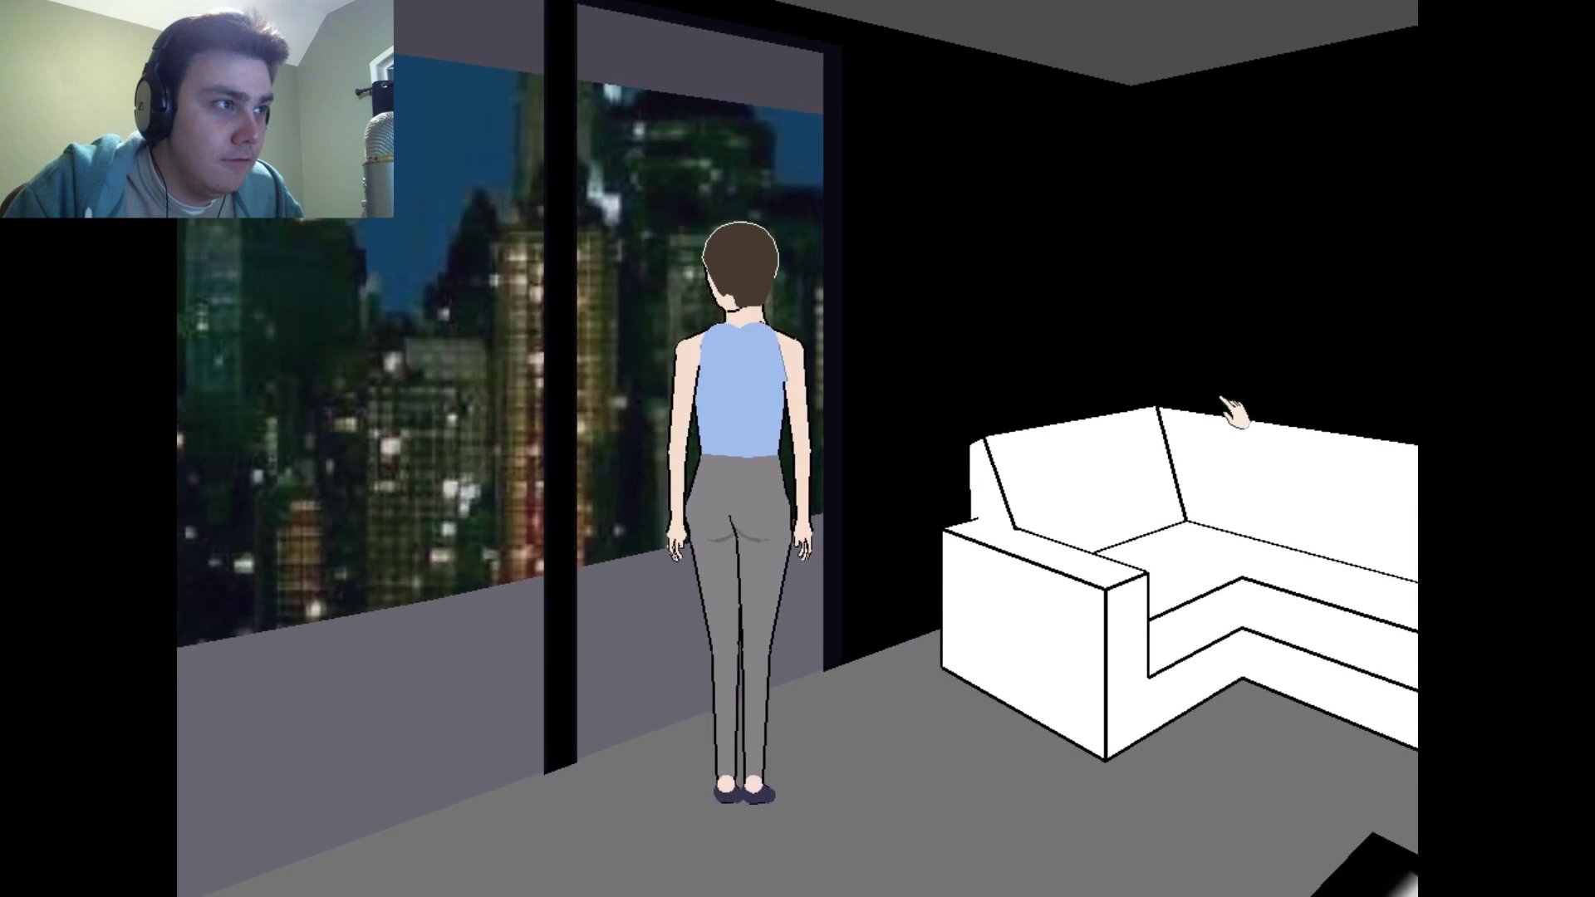
pyautogui.press('Left')
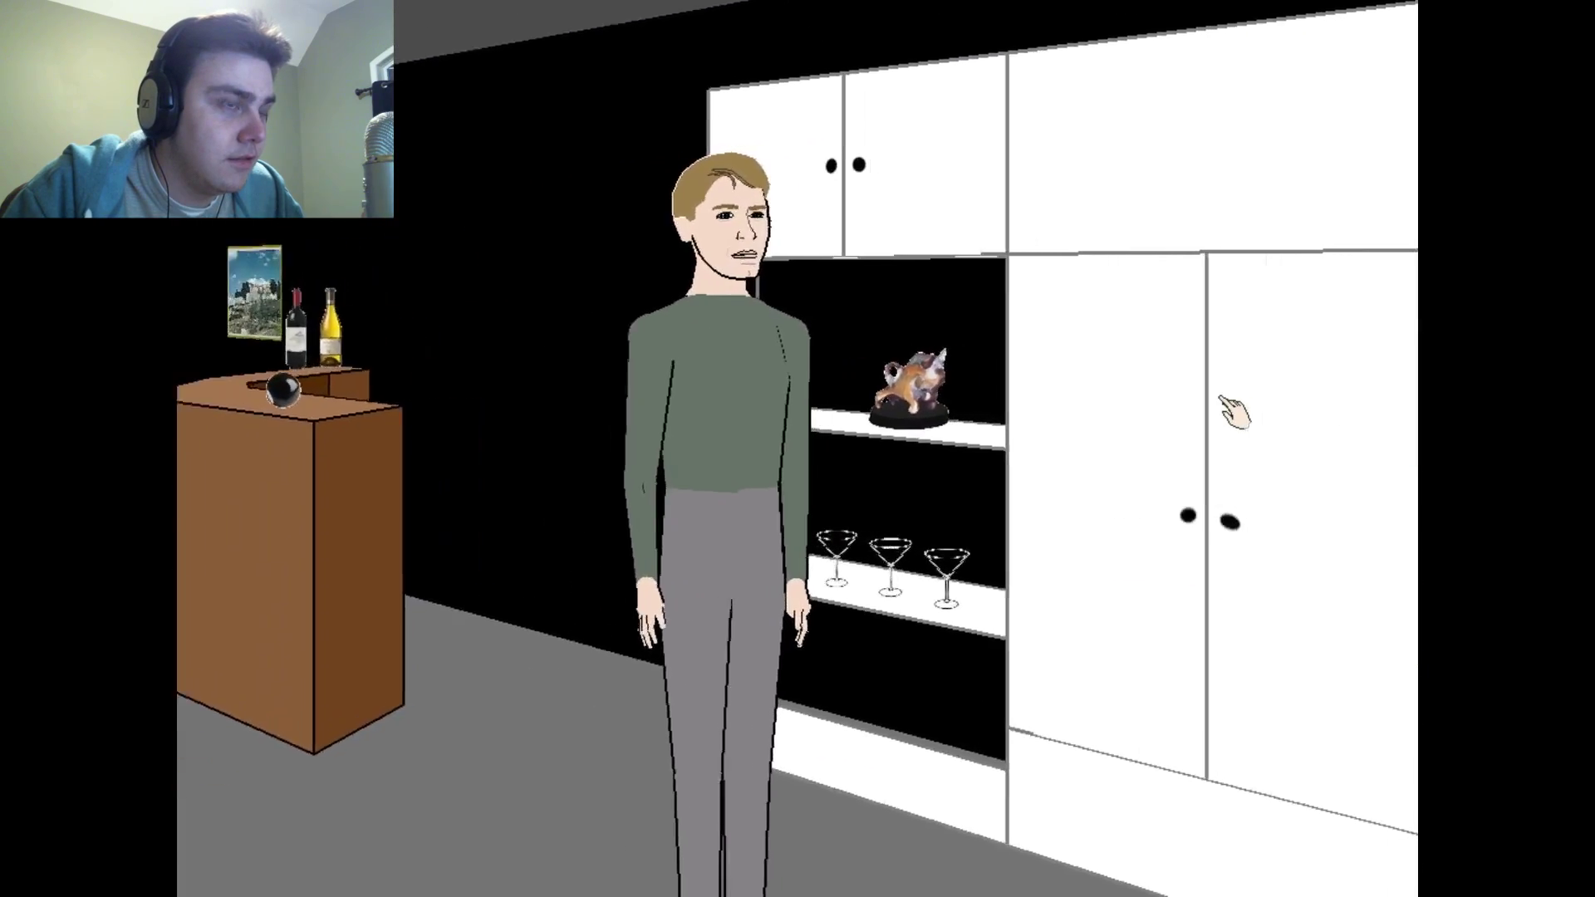
pyautogui.press('Right')
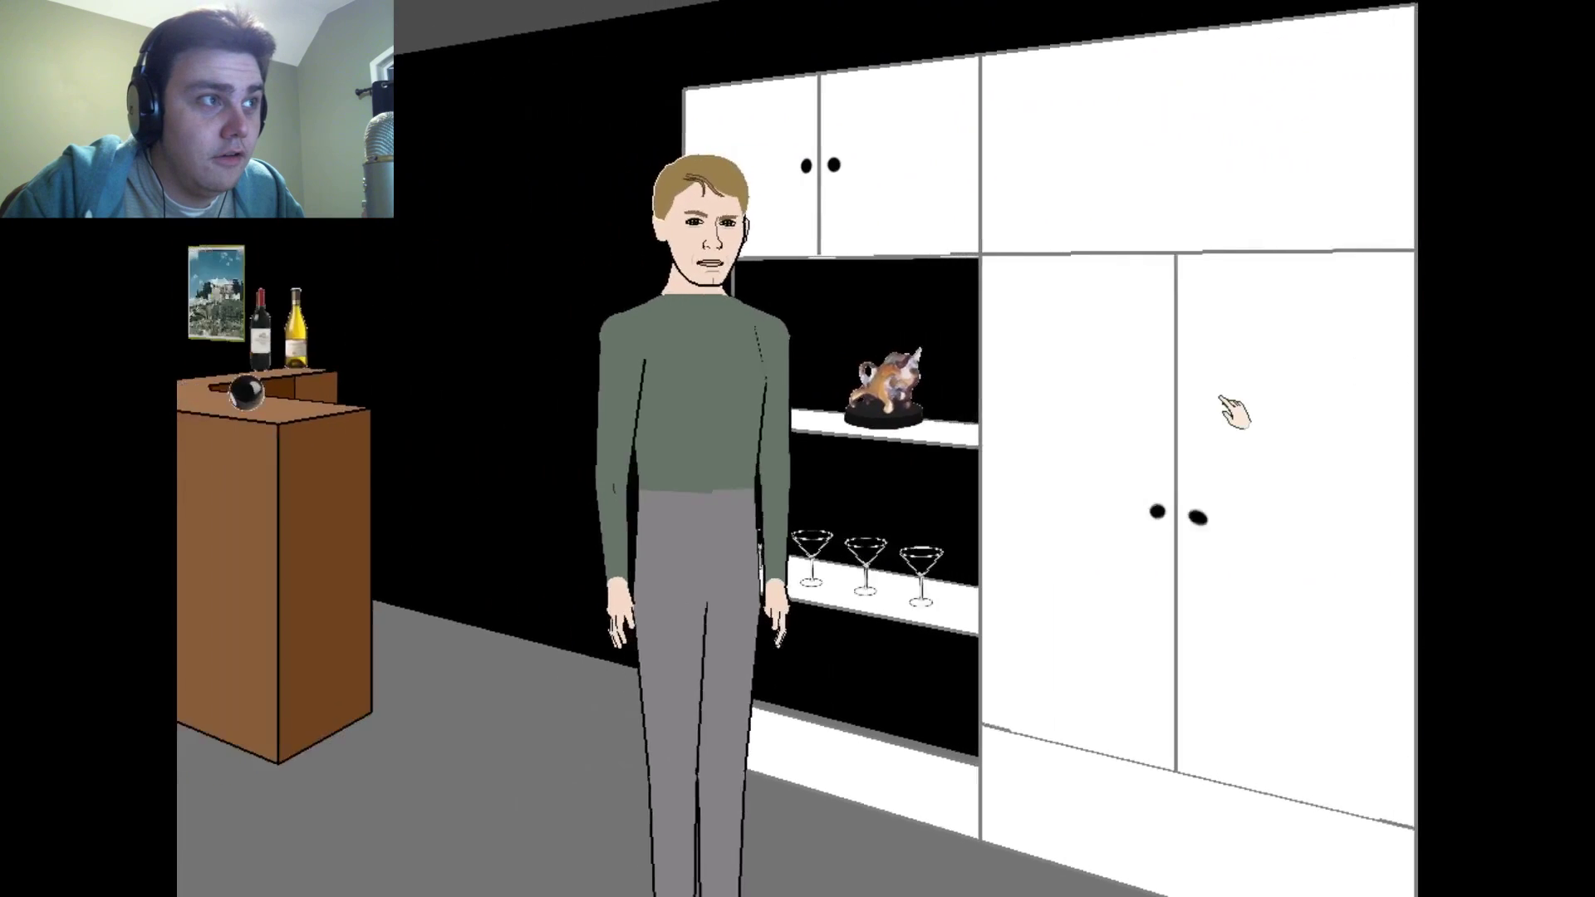
pyautogui.press('Left')
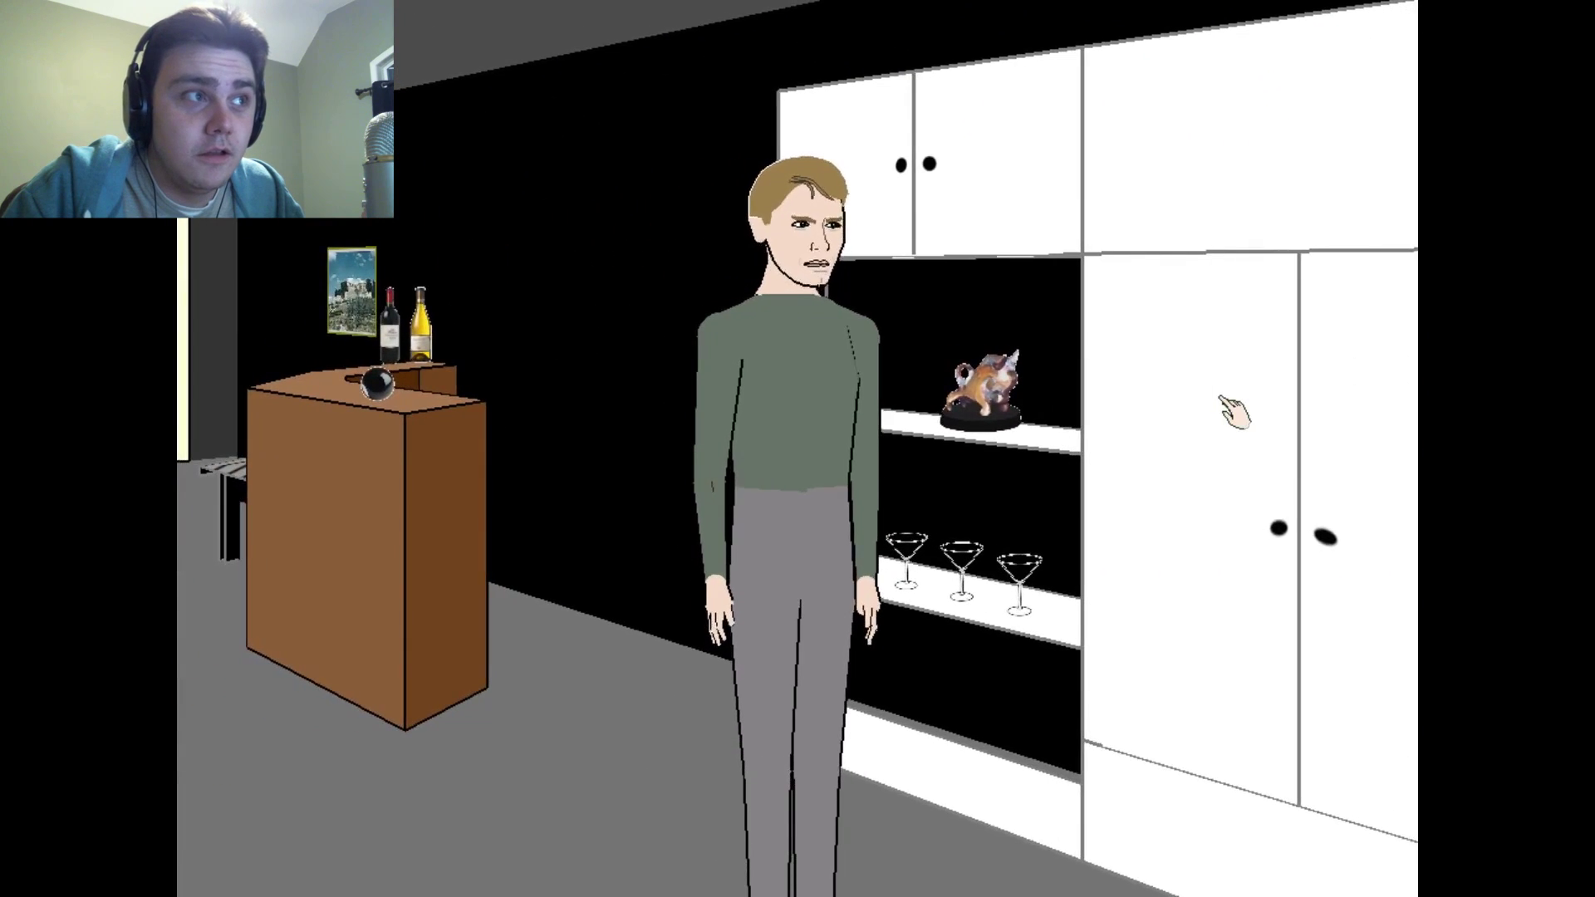
pyautogui.press('Left')
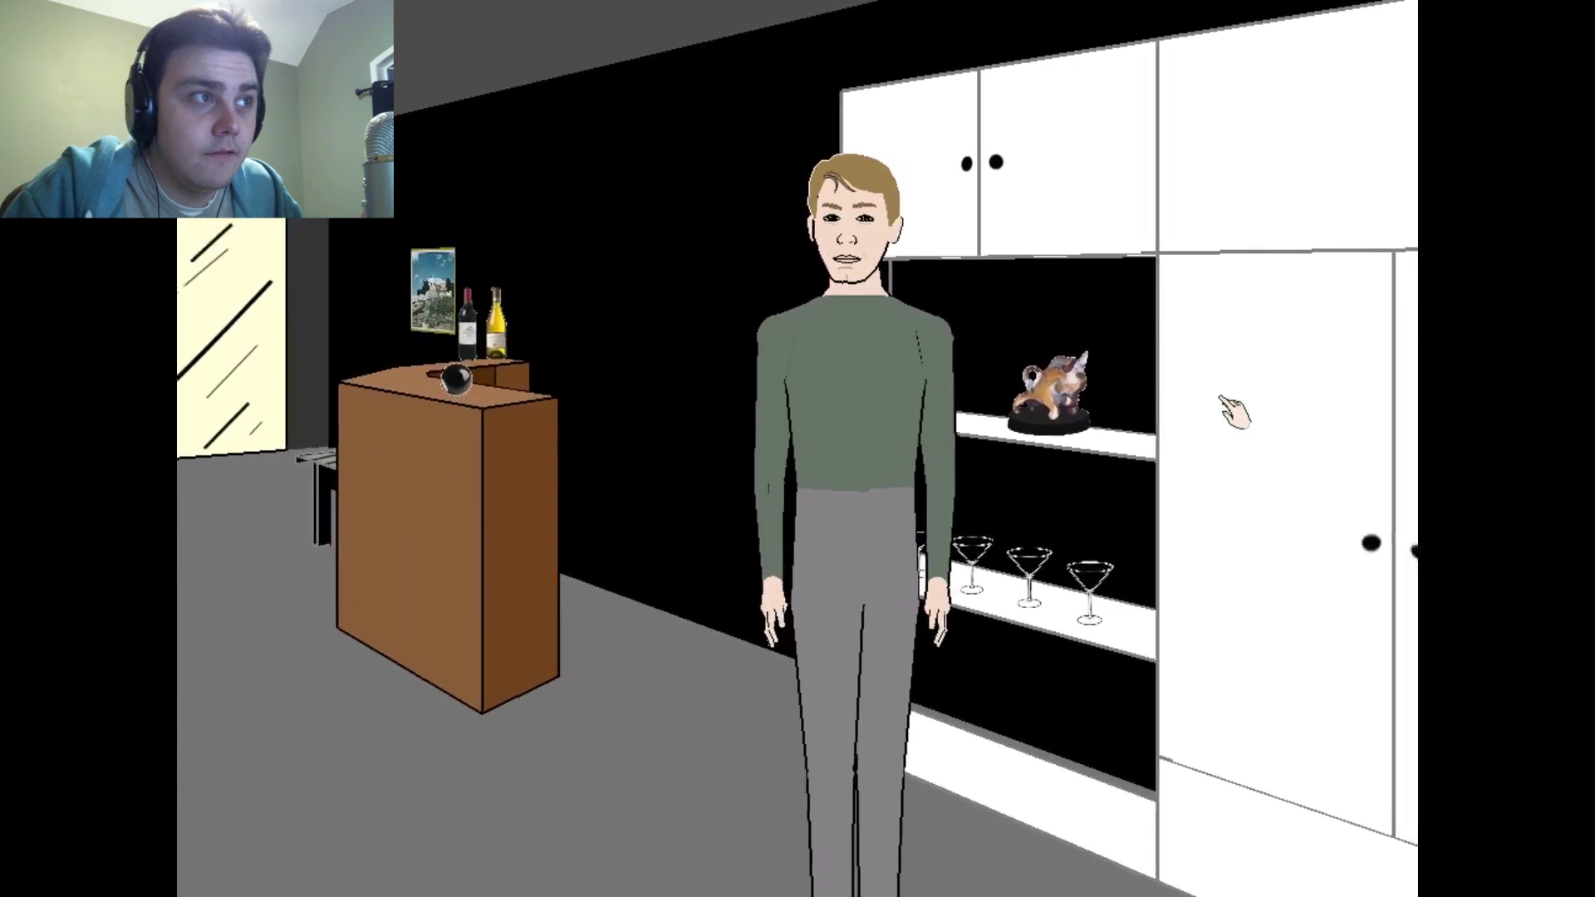
pyautogui.press('Right')
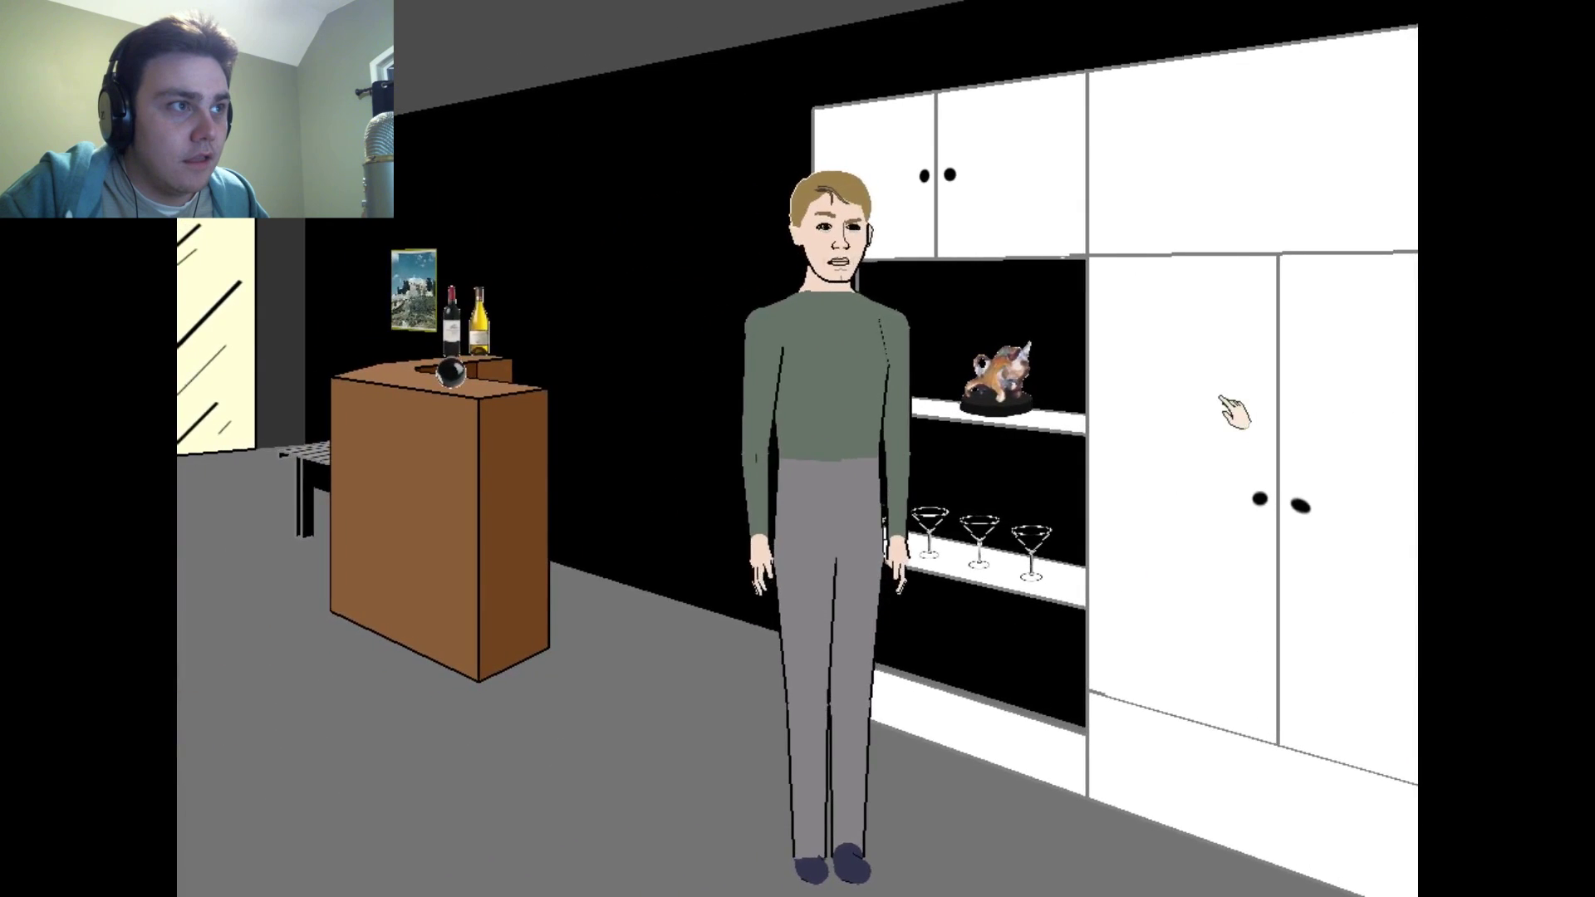
pyautogui.press('Right')
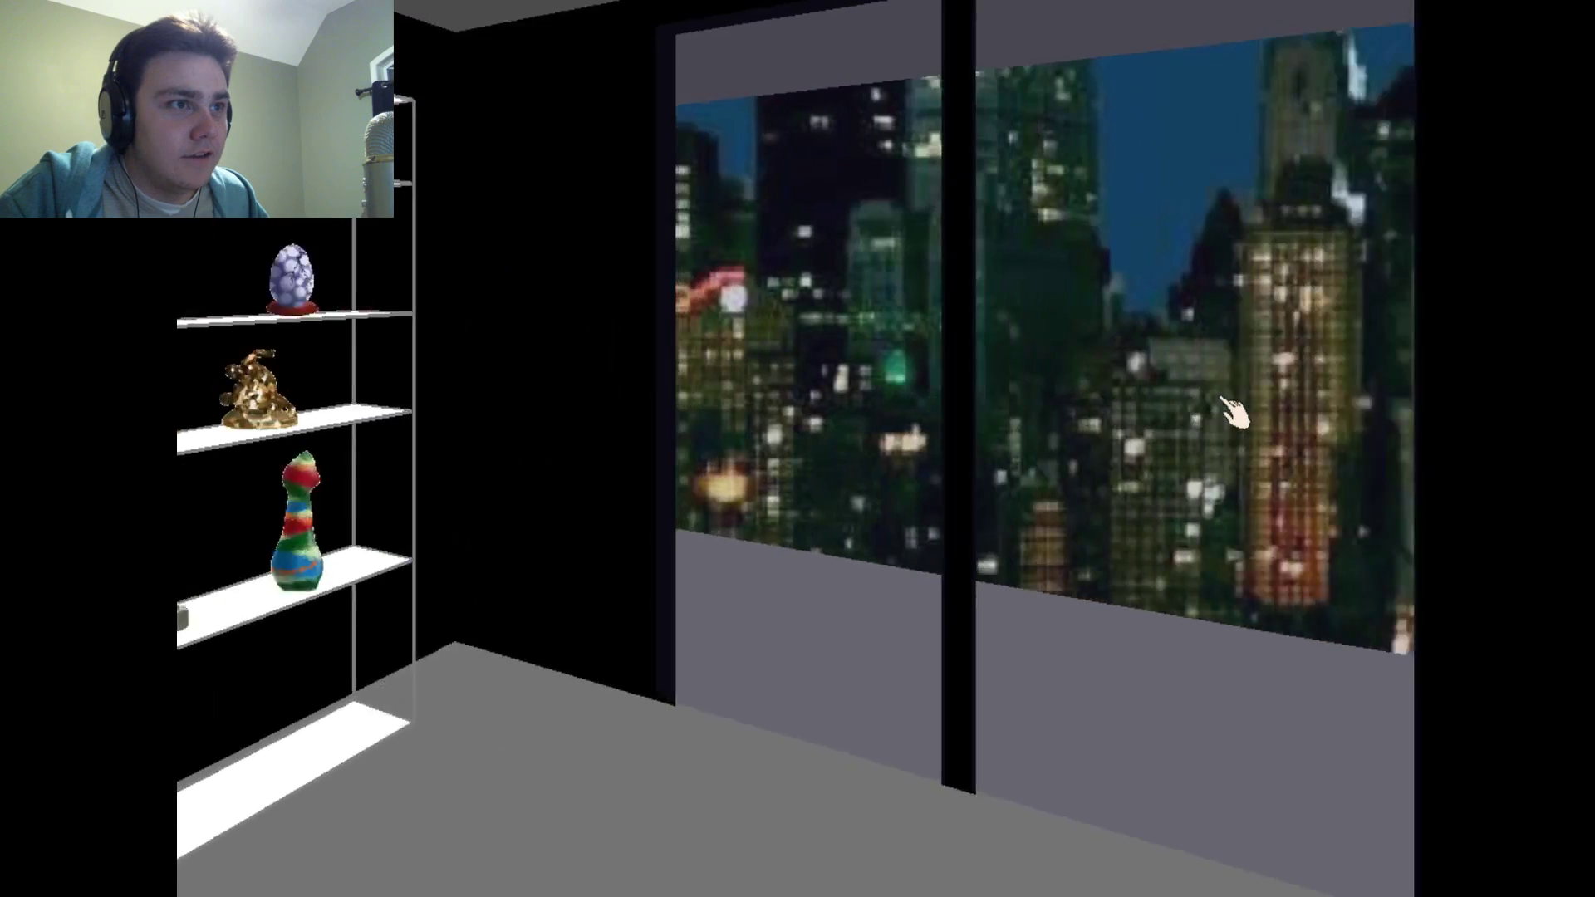
pyautogui.press('Right')
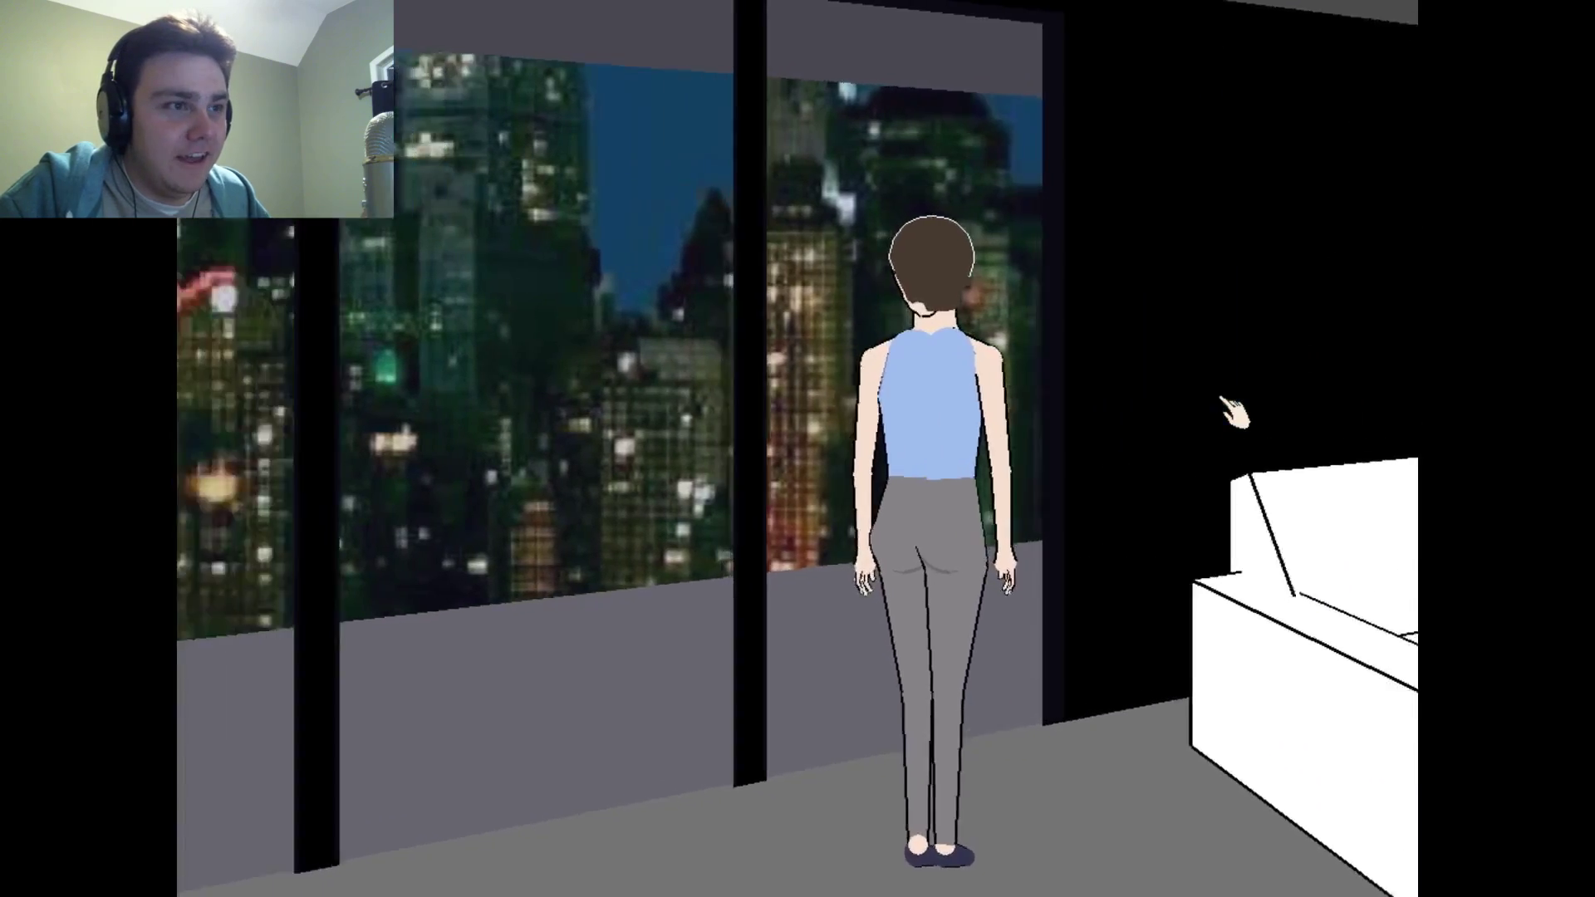
pyautogui.press('Left')
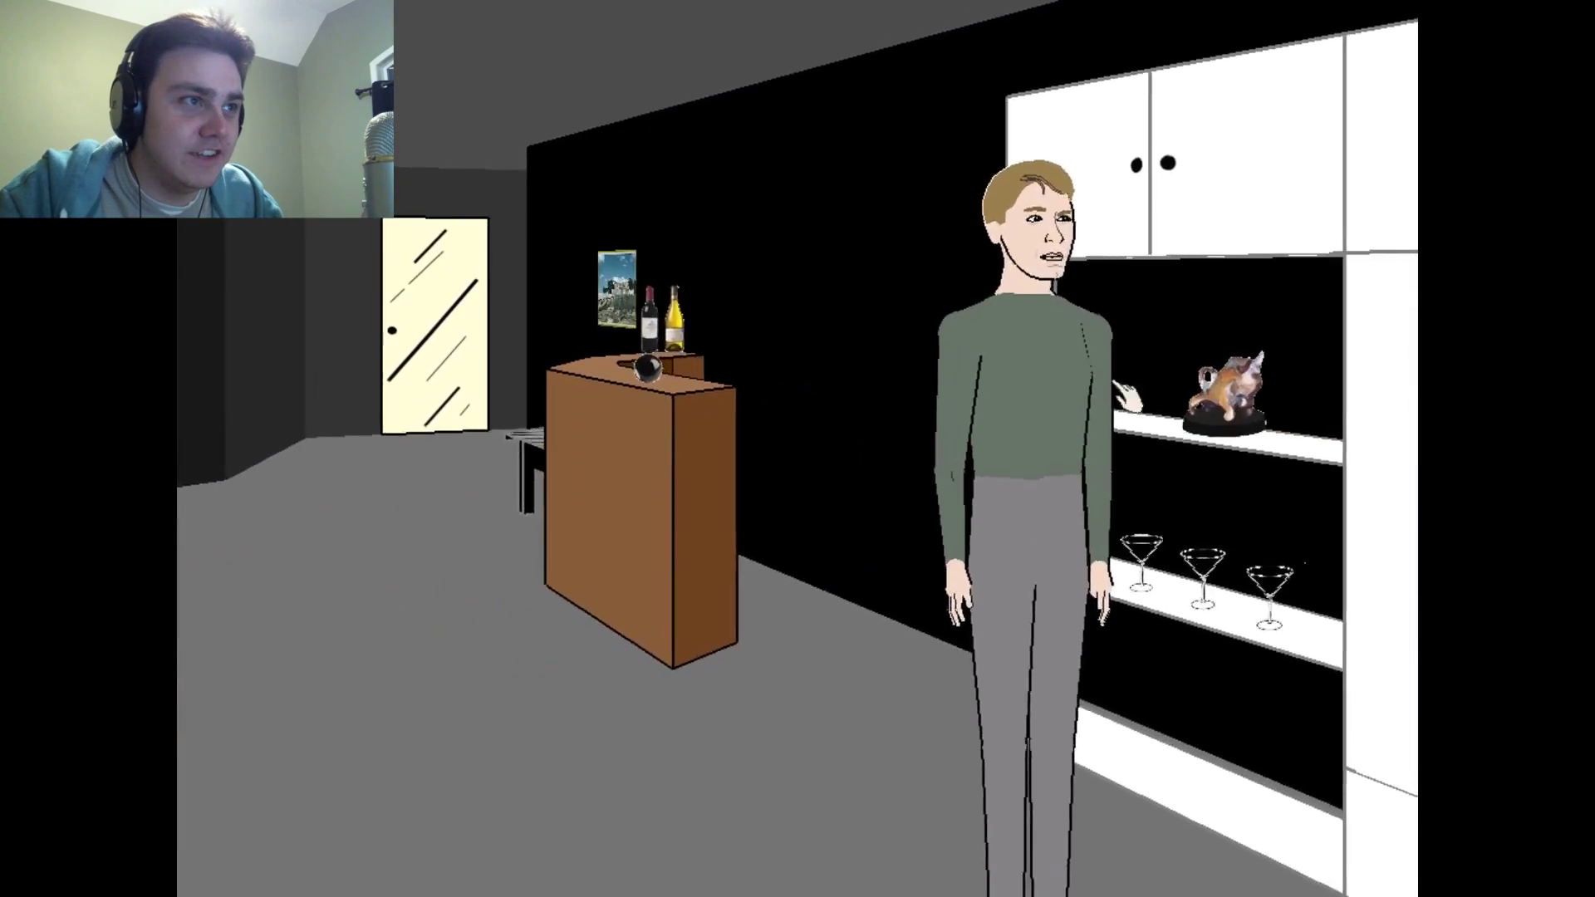
pyautogui.press('Up')
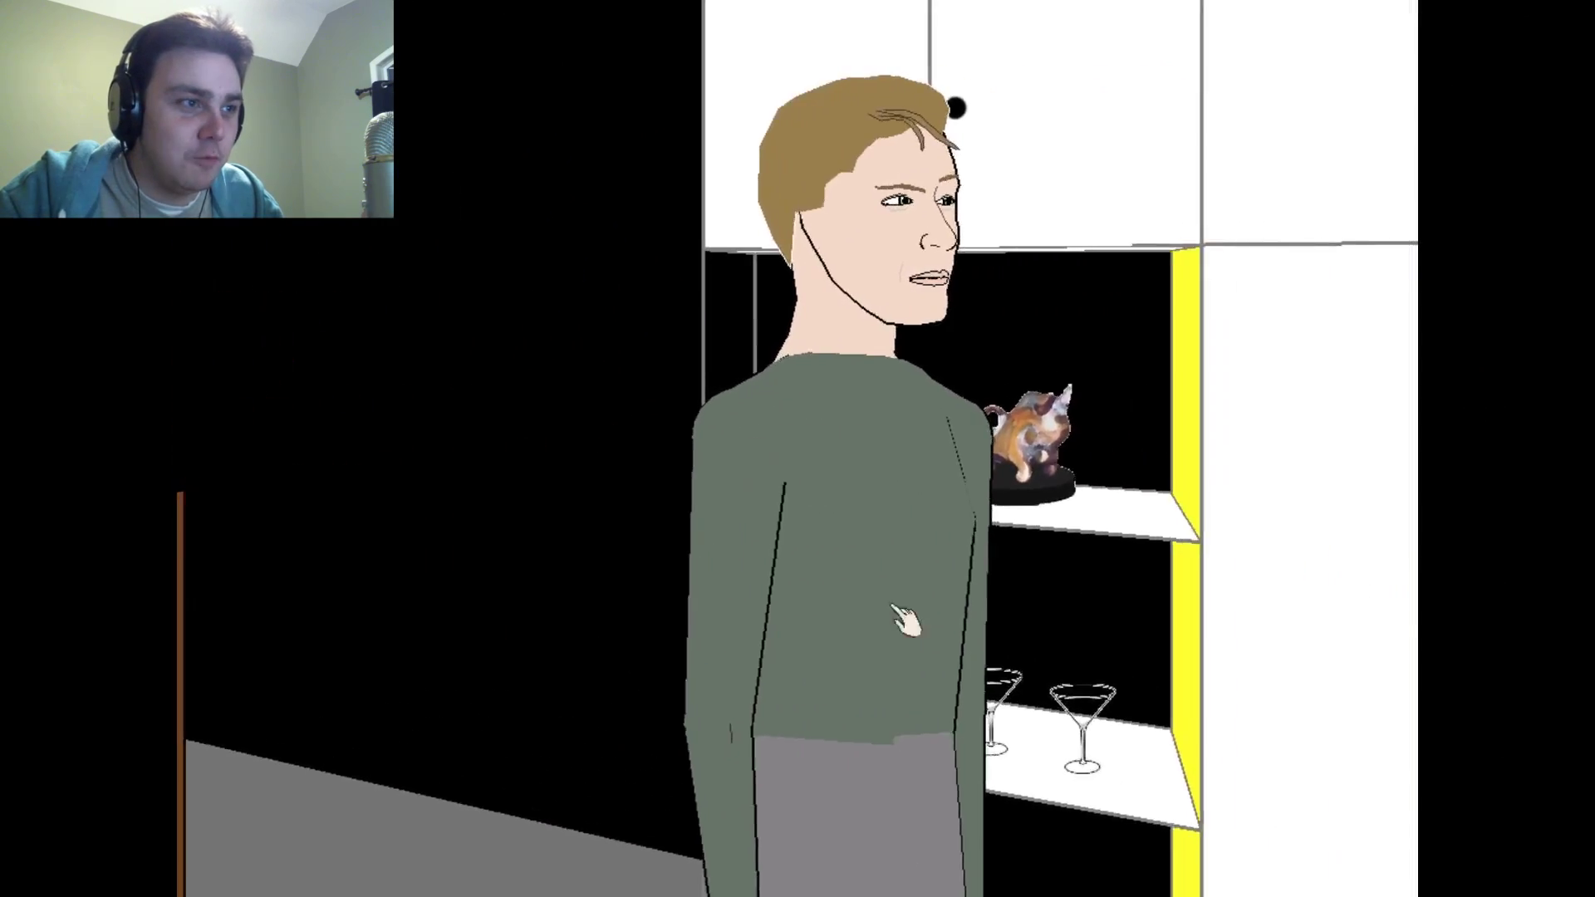
pyautogui.press('Right')
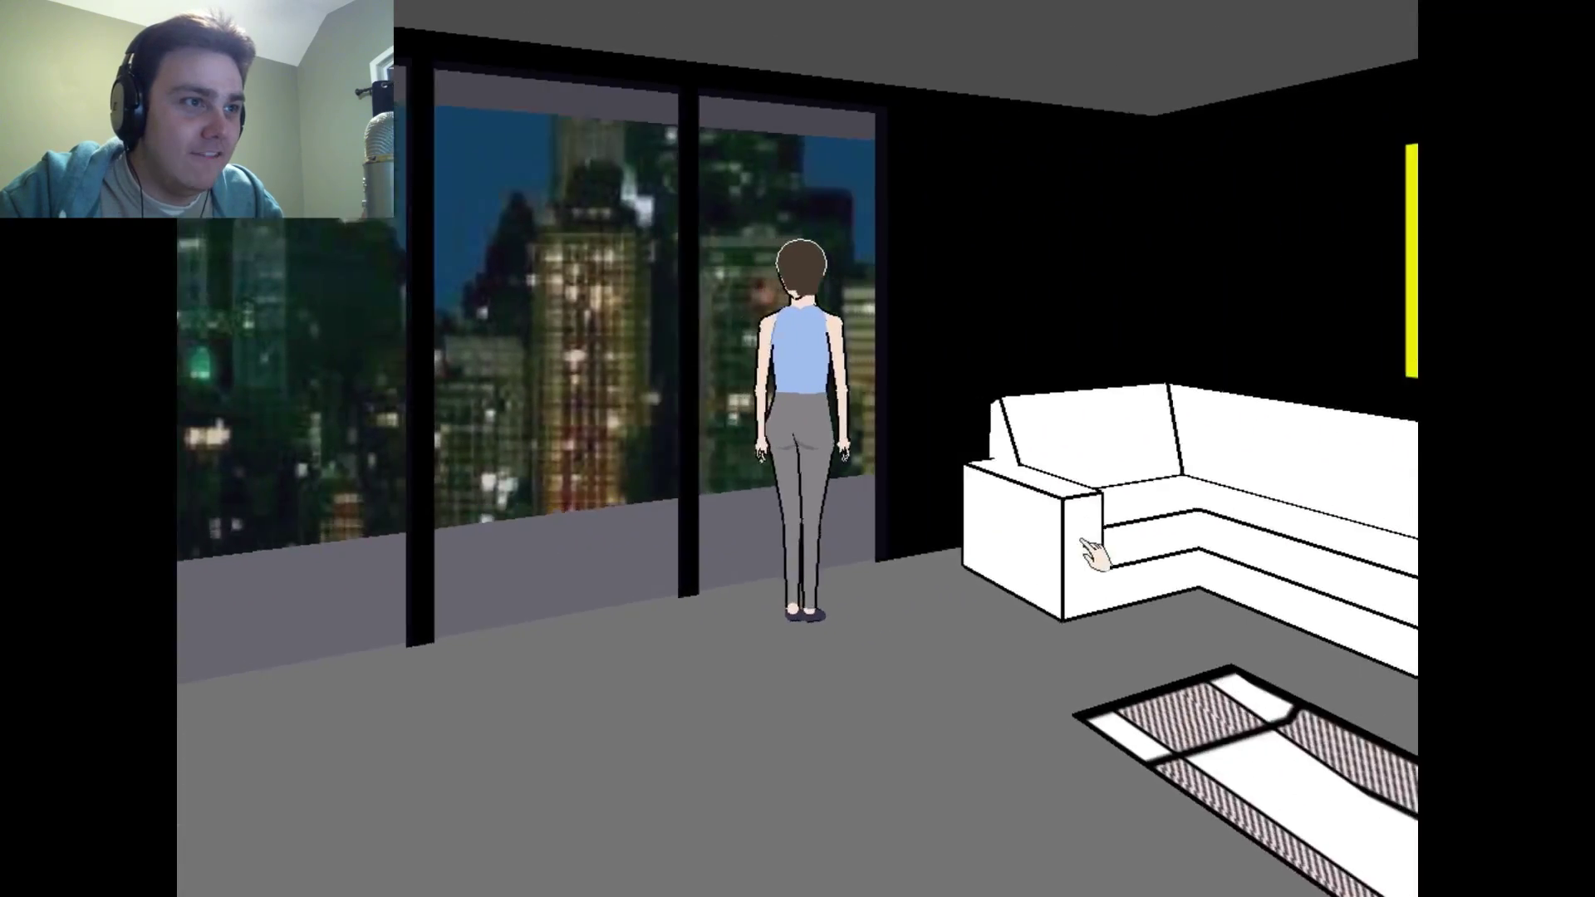
pyautogui.press('Right')
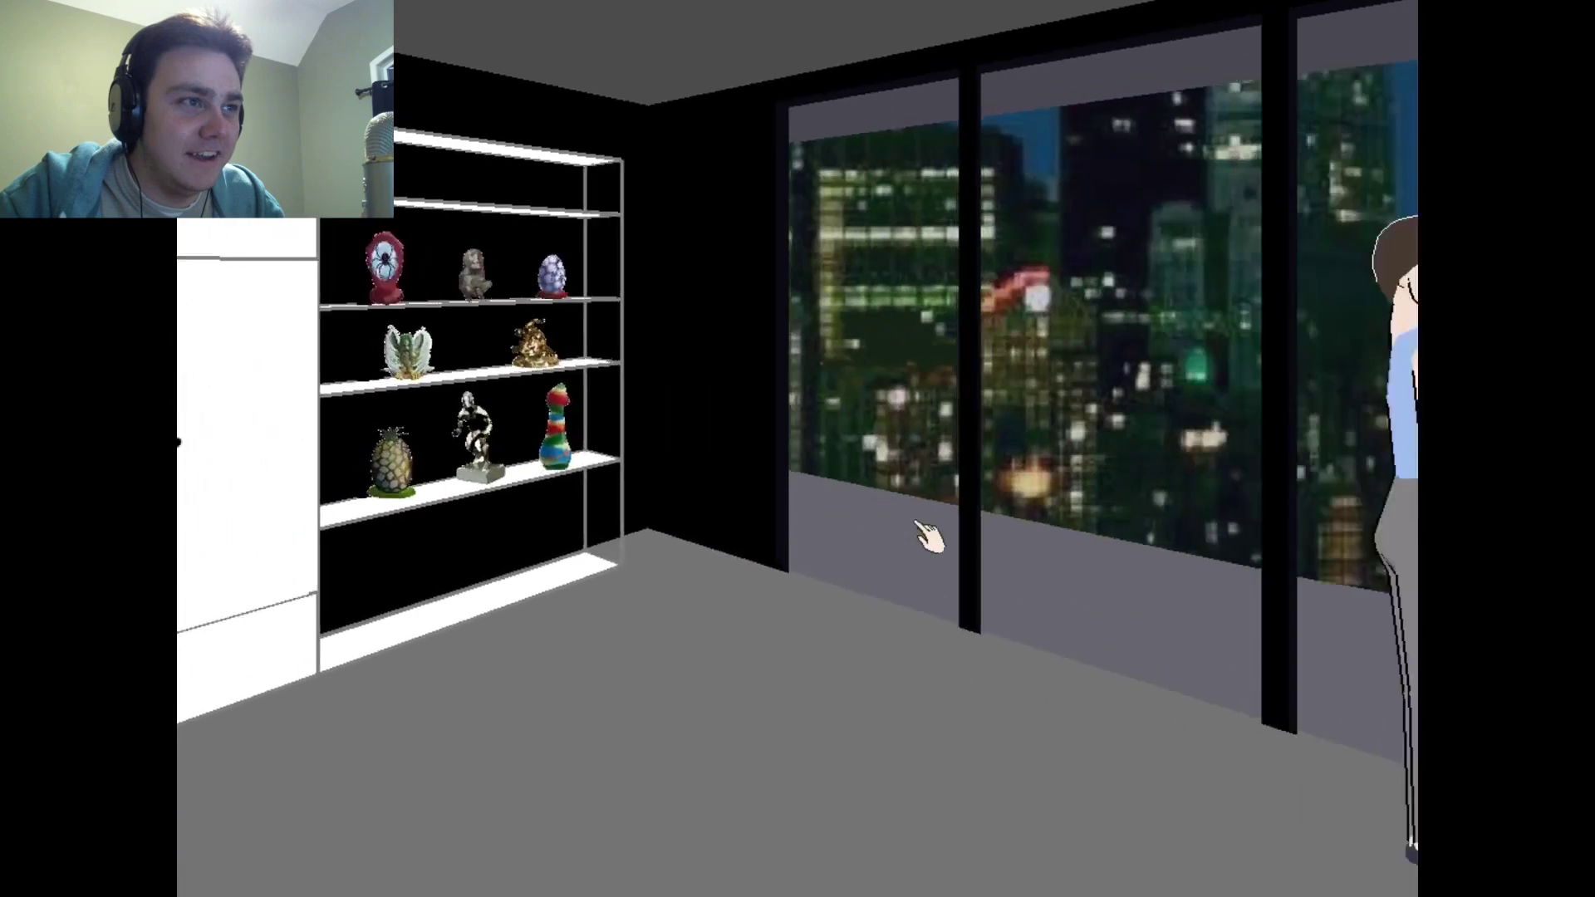
pyautogui.press('Right')
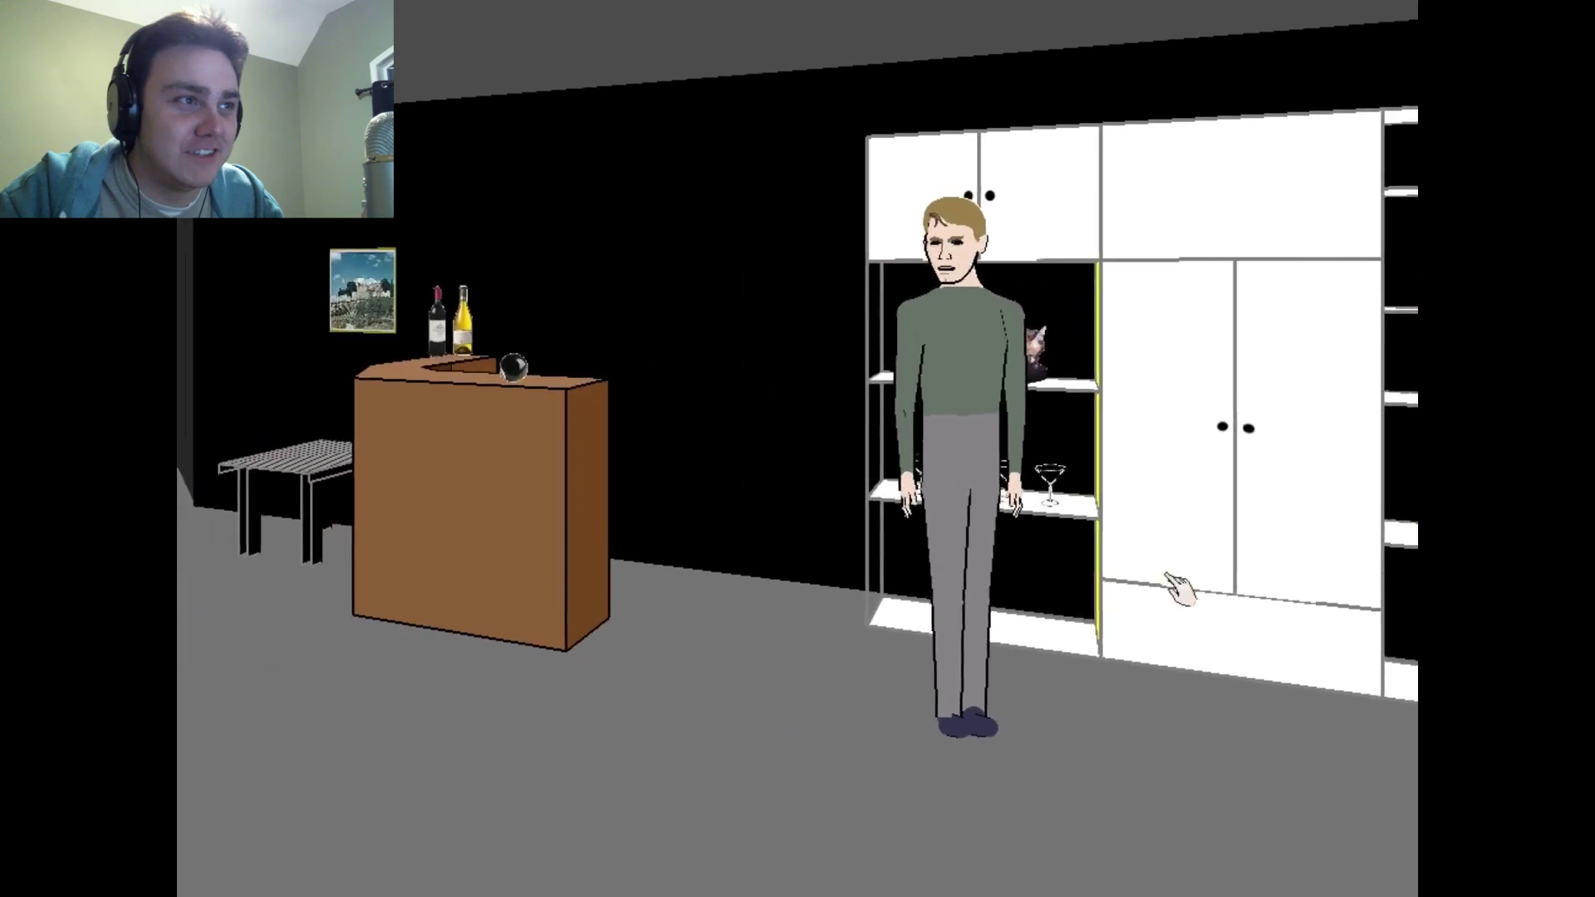
pyautogui.press('Right')
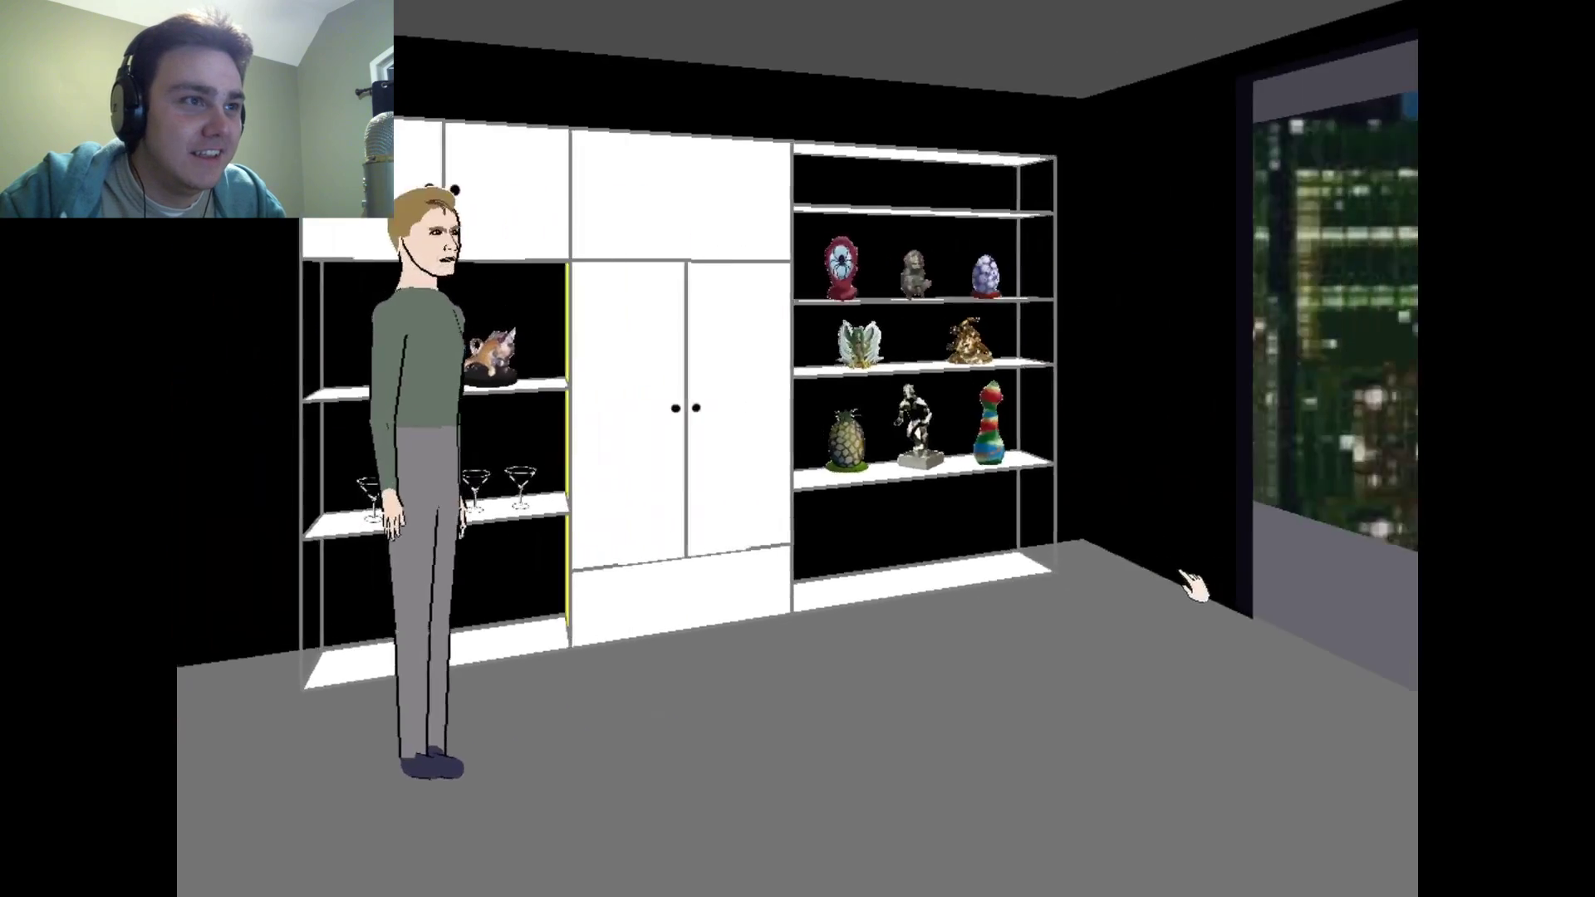
pyautogui.press('Right')
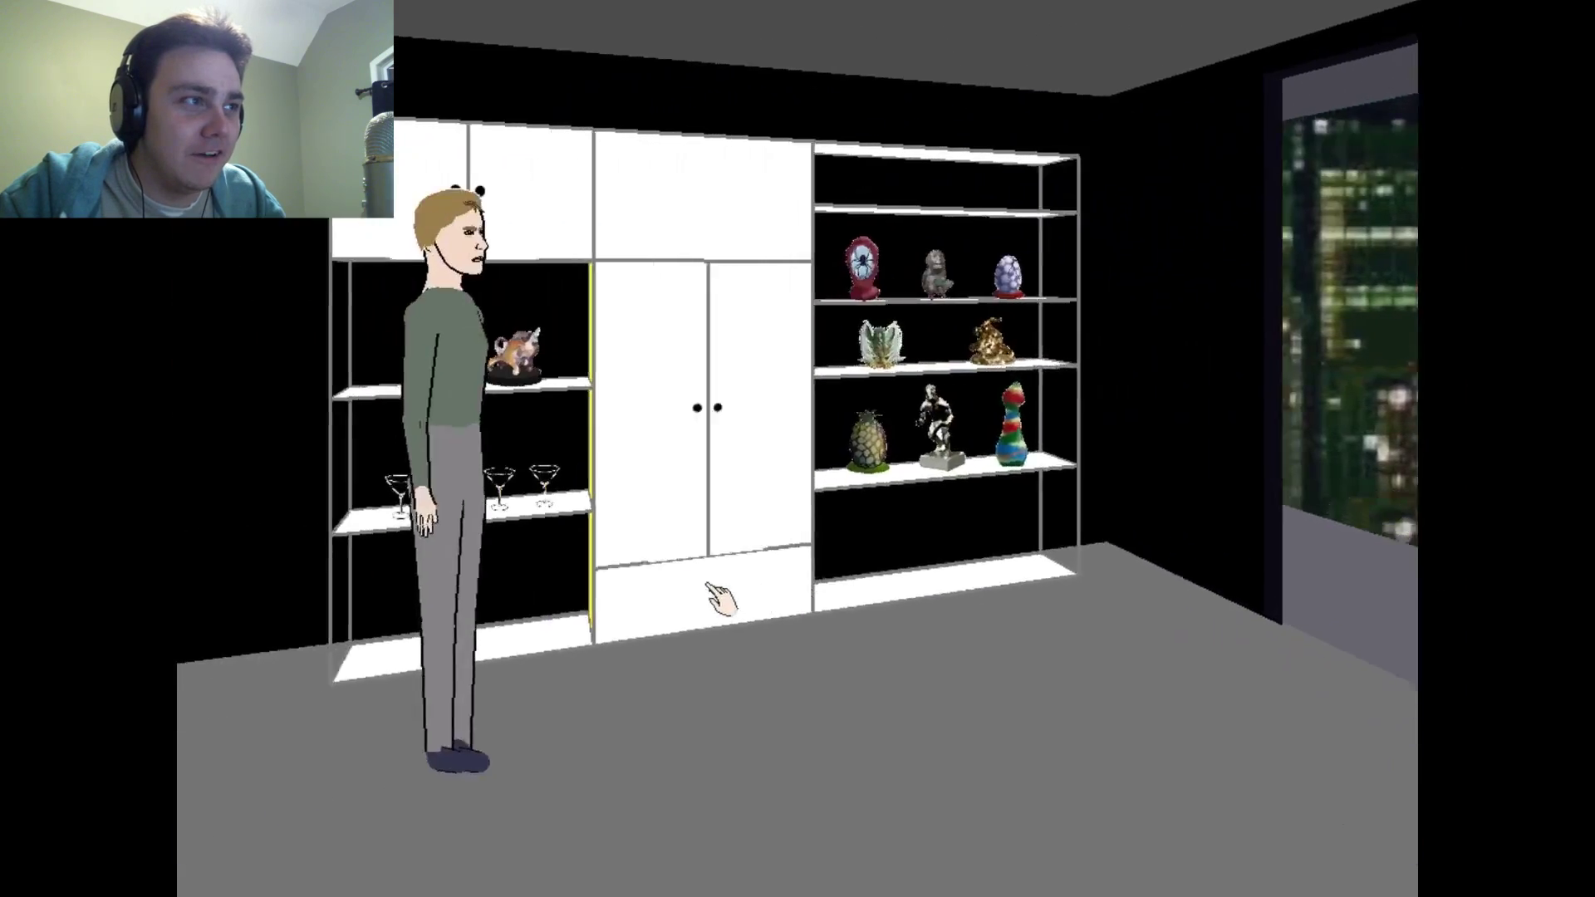
pyautogui.click(720, 600)
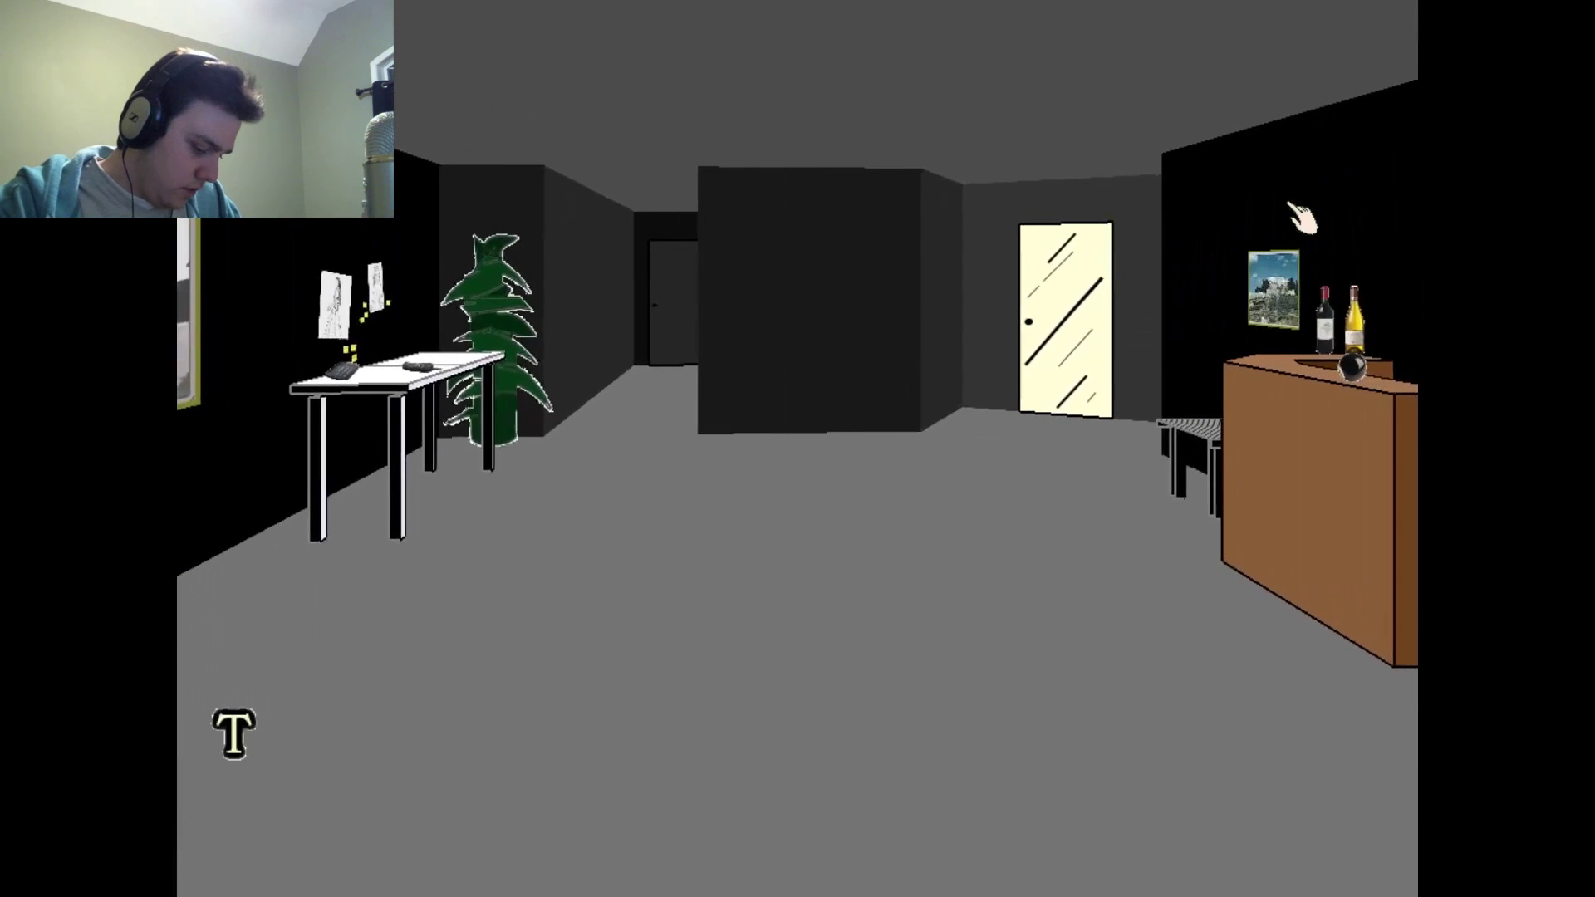
pyautogui.write('rip')
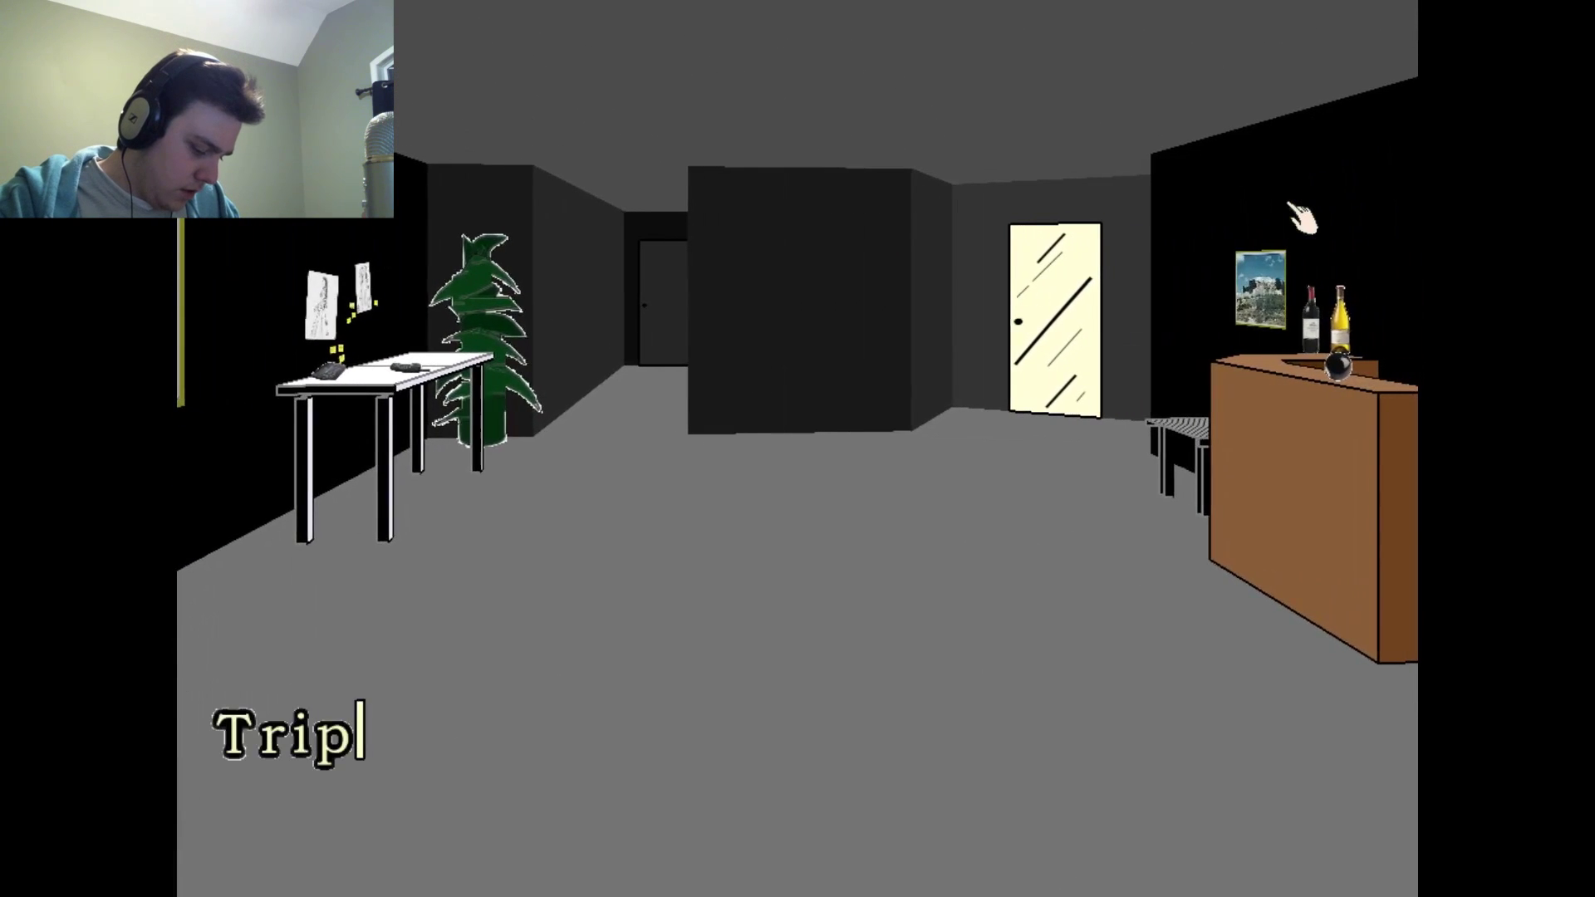
pyautogui.write(", anything you'd like to add")
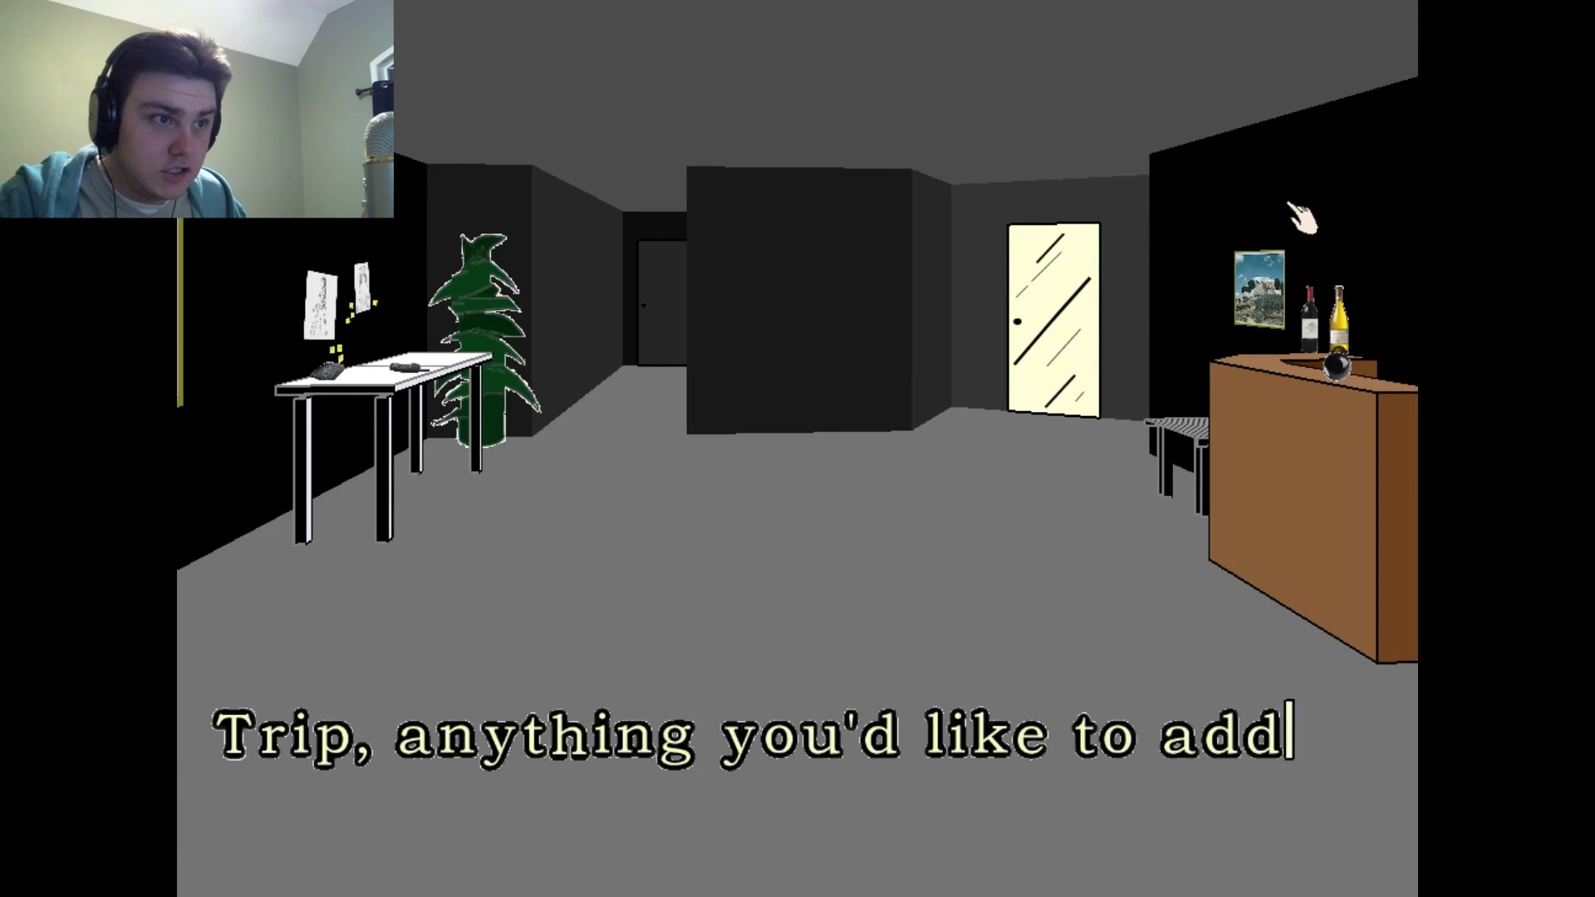
pyautogui.press('Return')
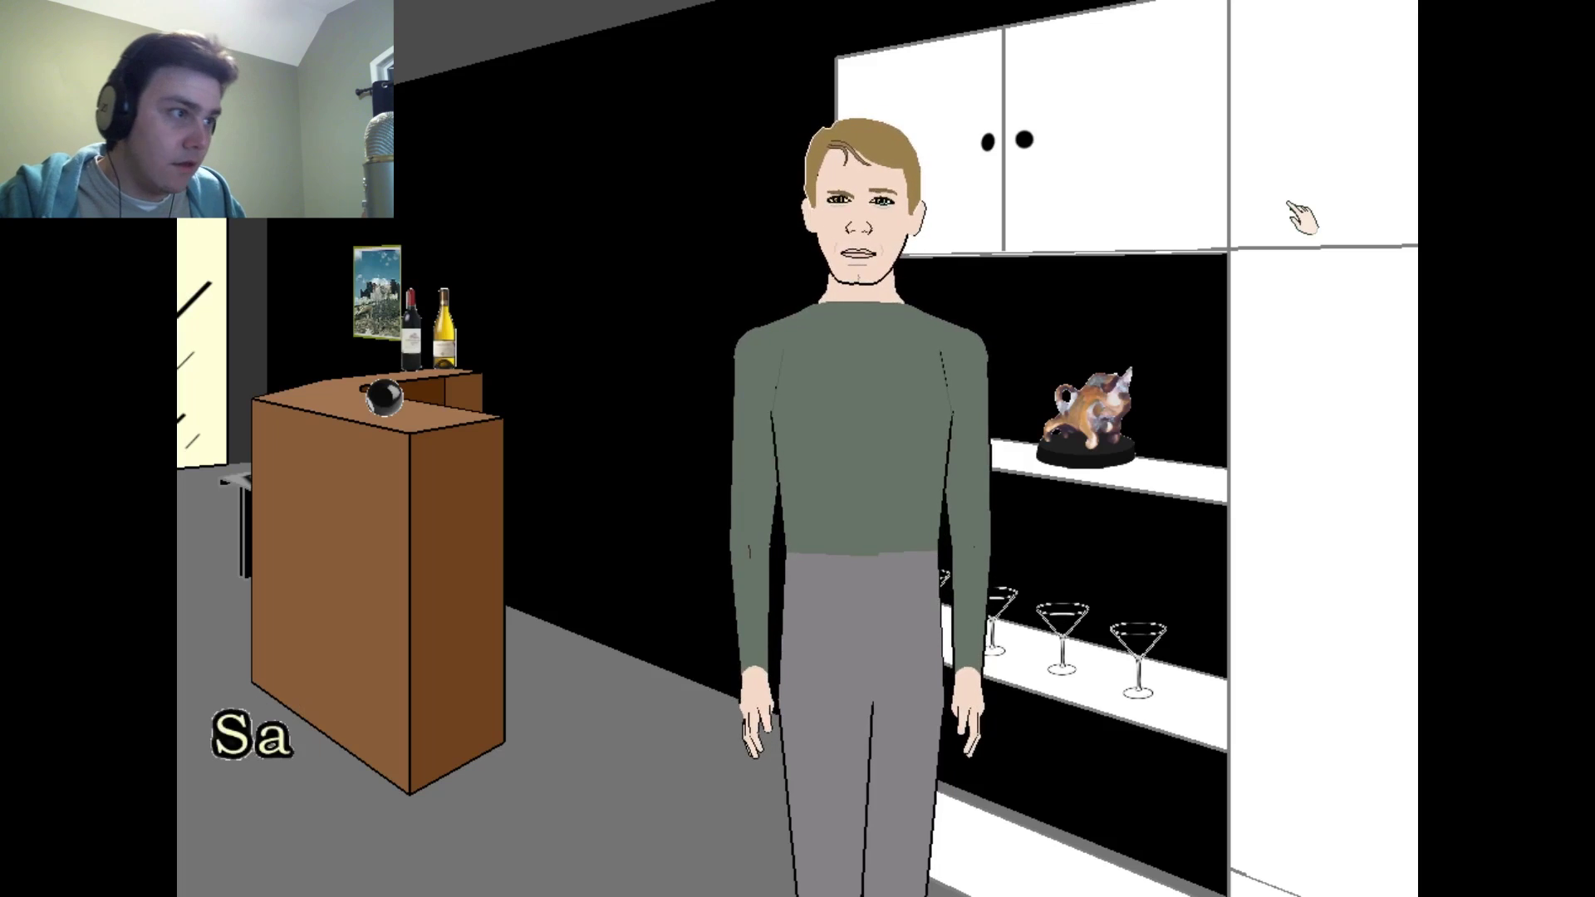
pyautogui.press('Left')
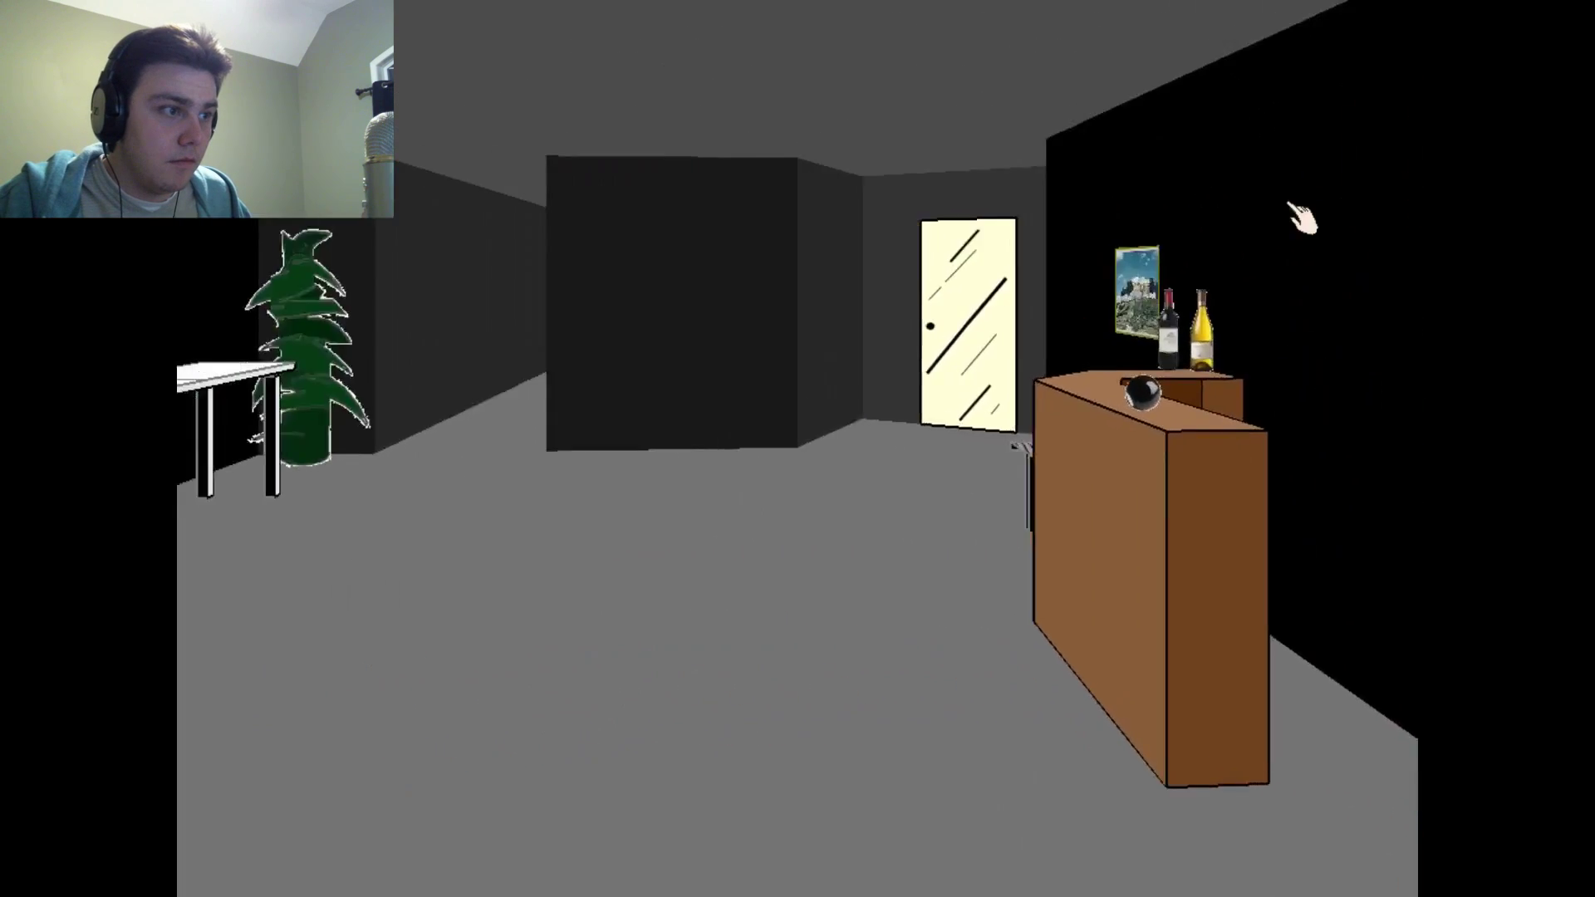
pyautogui.press('Up')
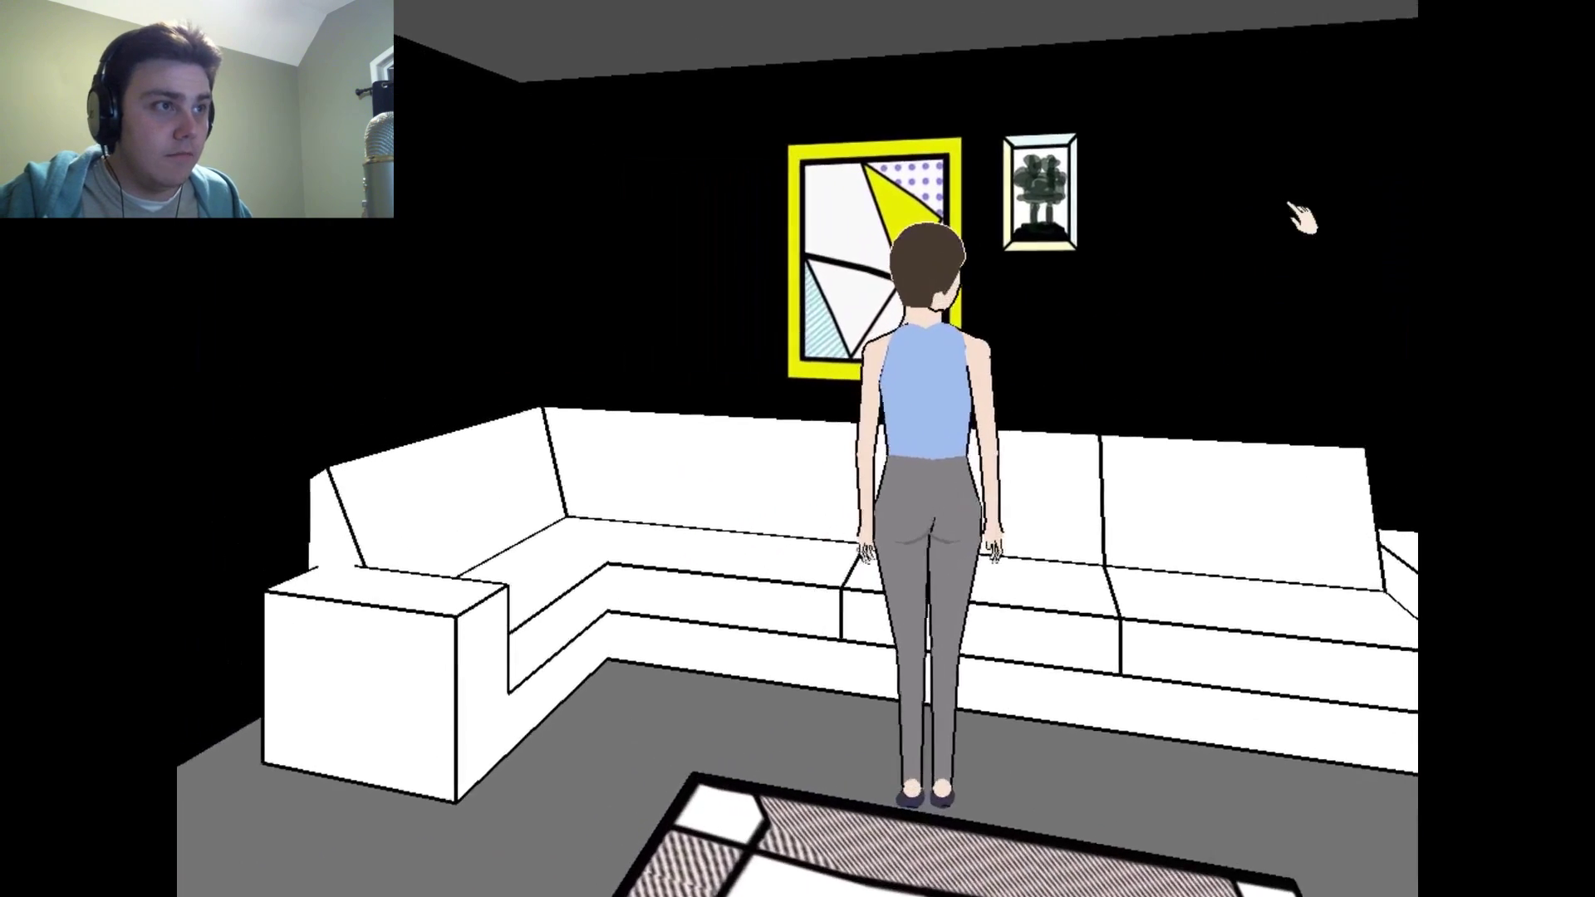
pyautogui.press('Up')
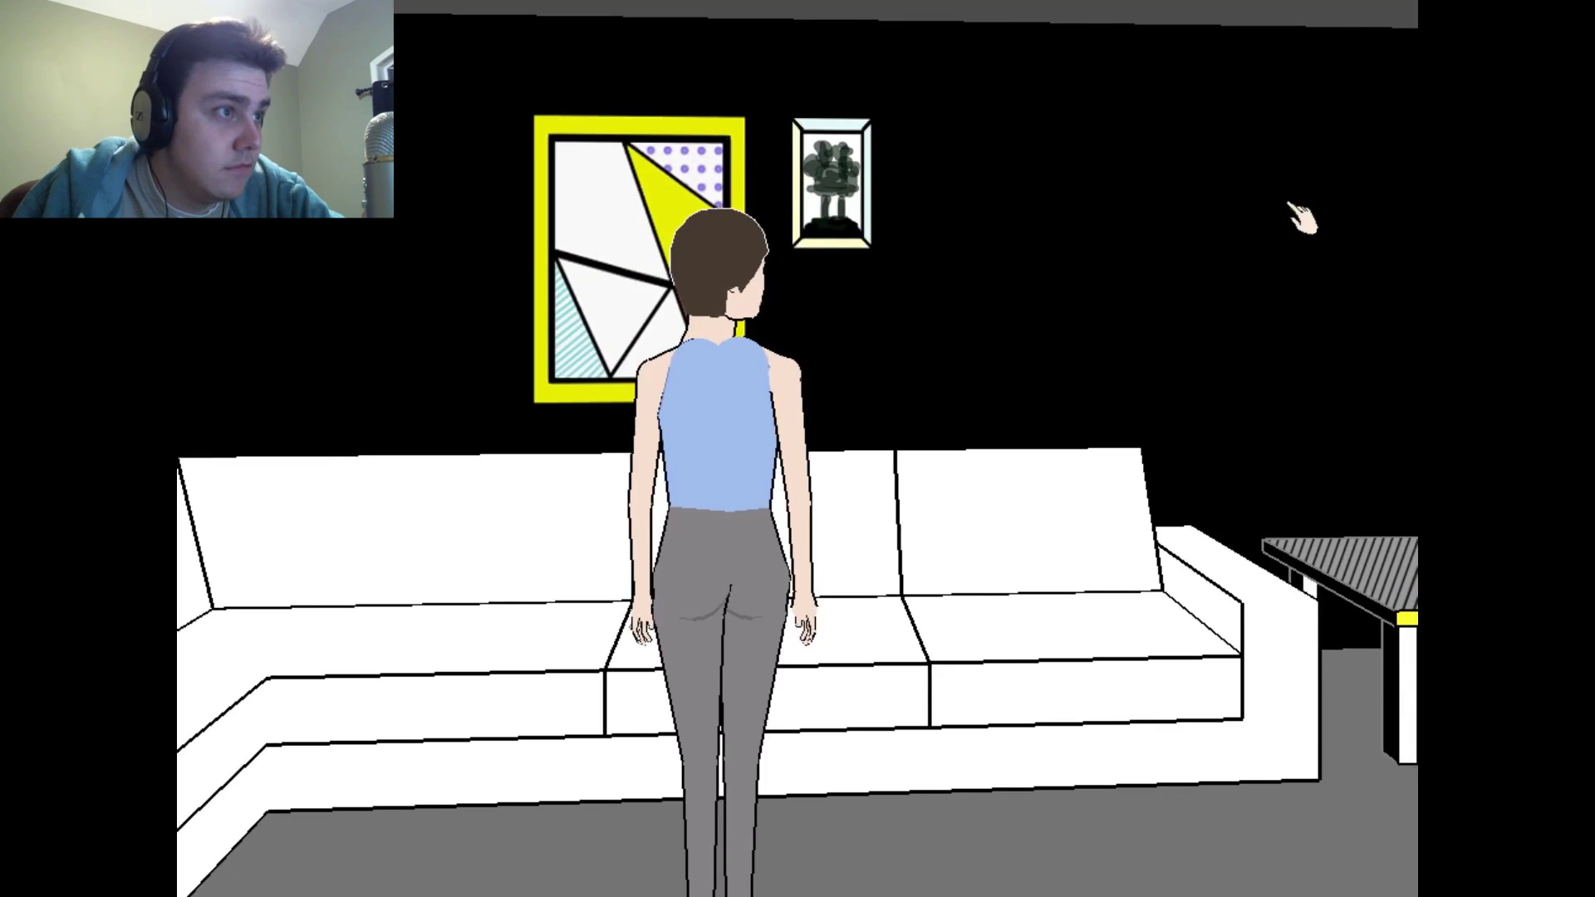
pyautogui.press('Right')
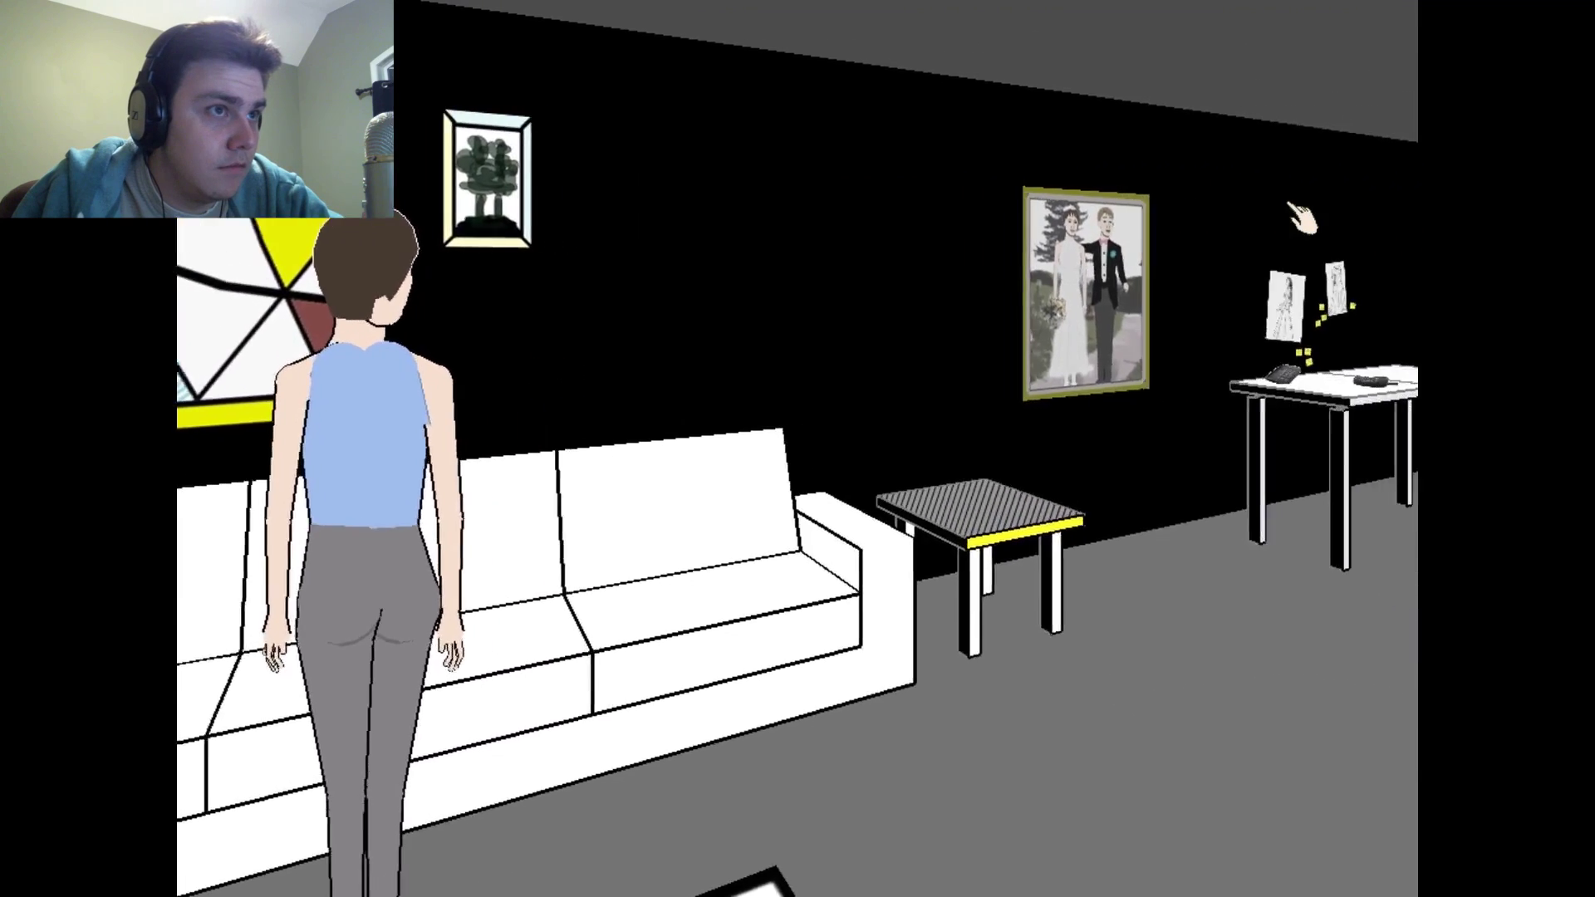
pyautogui.press('Right')
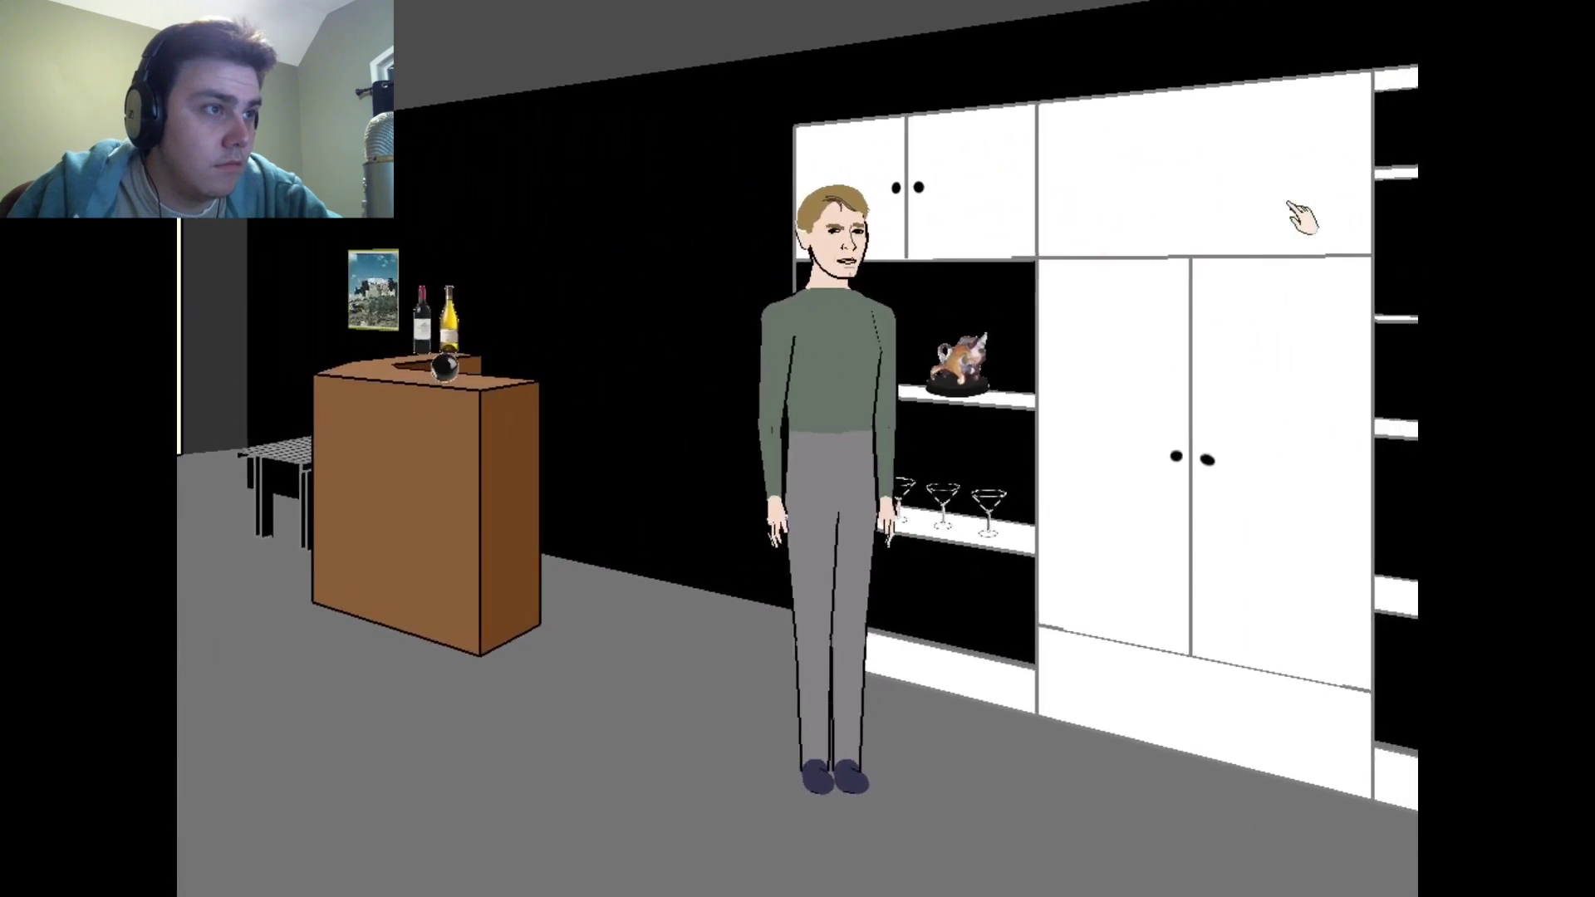
pyautogui.press('Right')
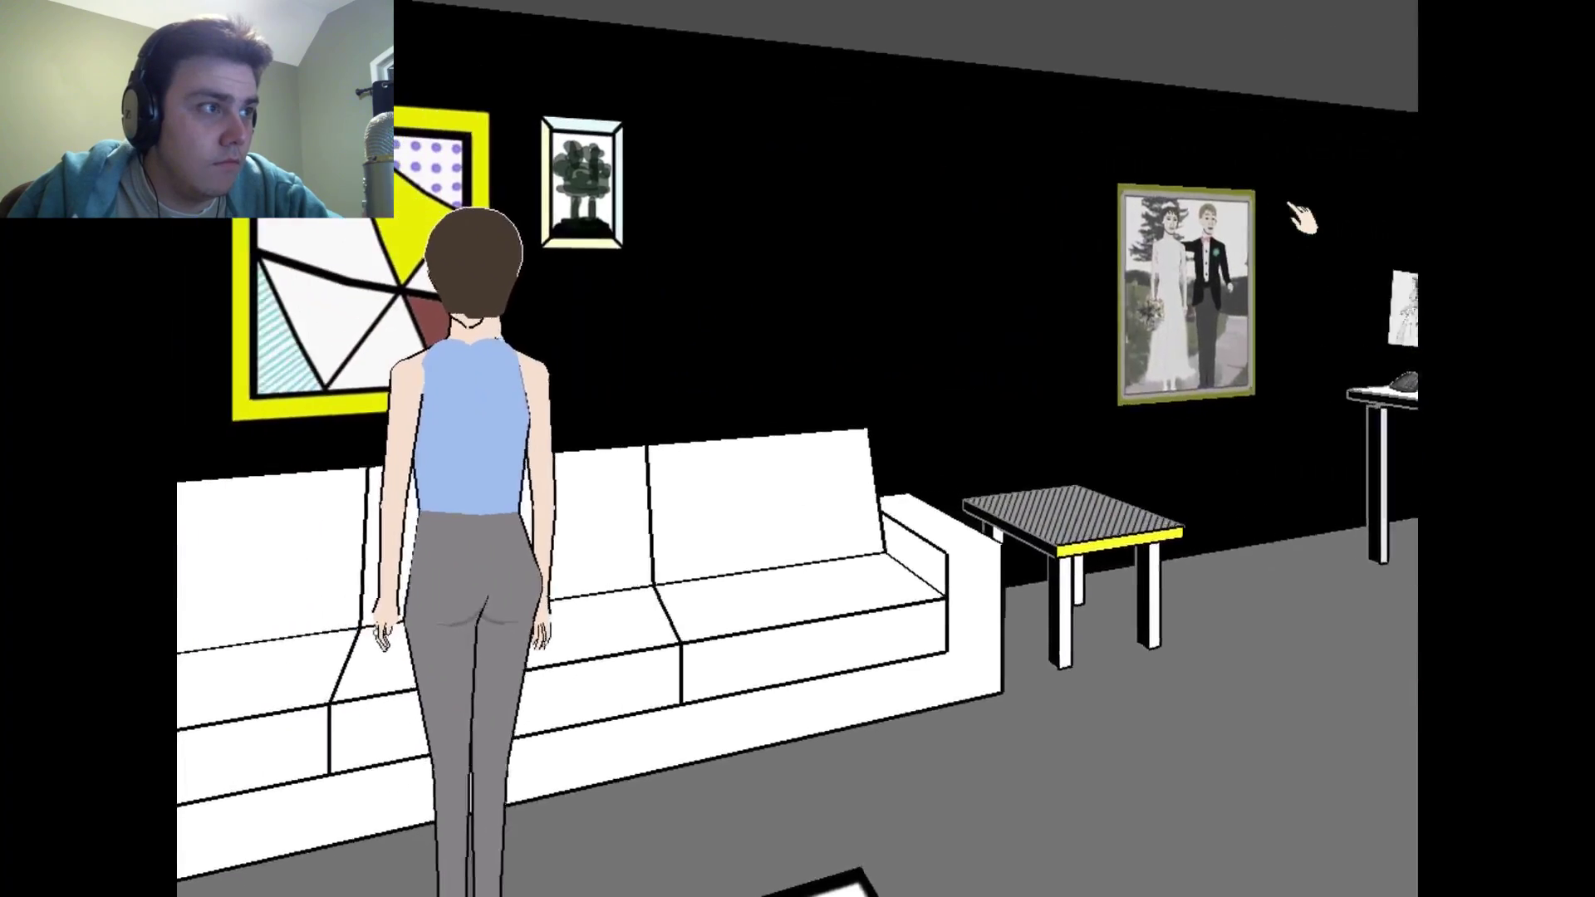
pyautogui.press('Down')
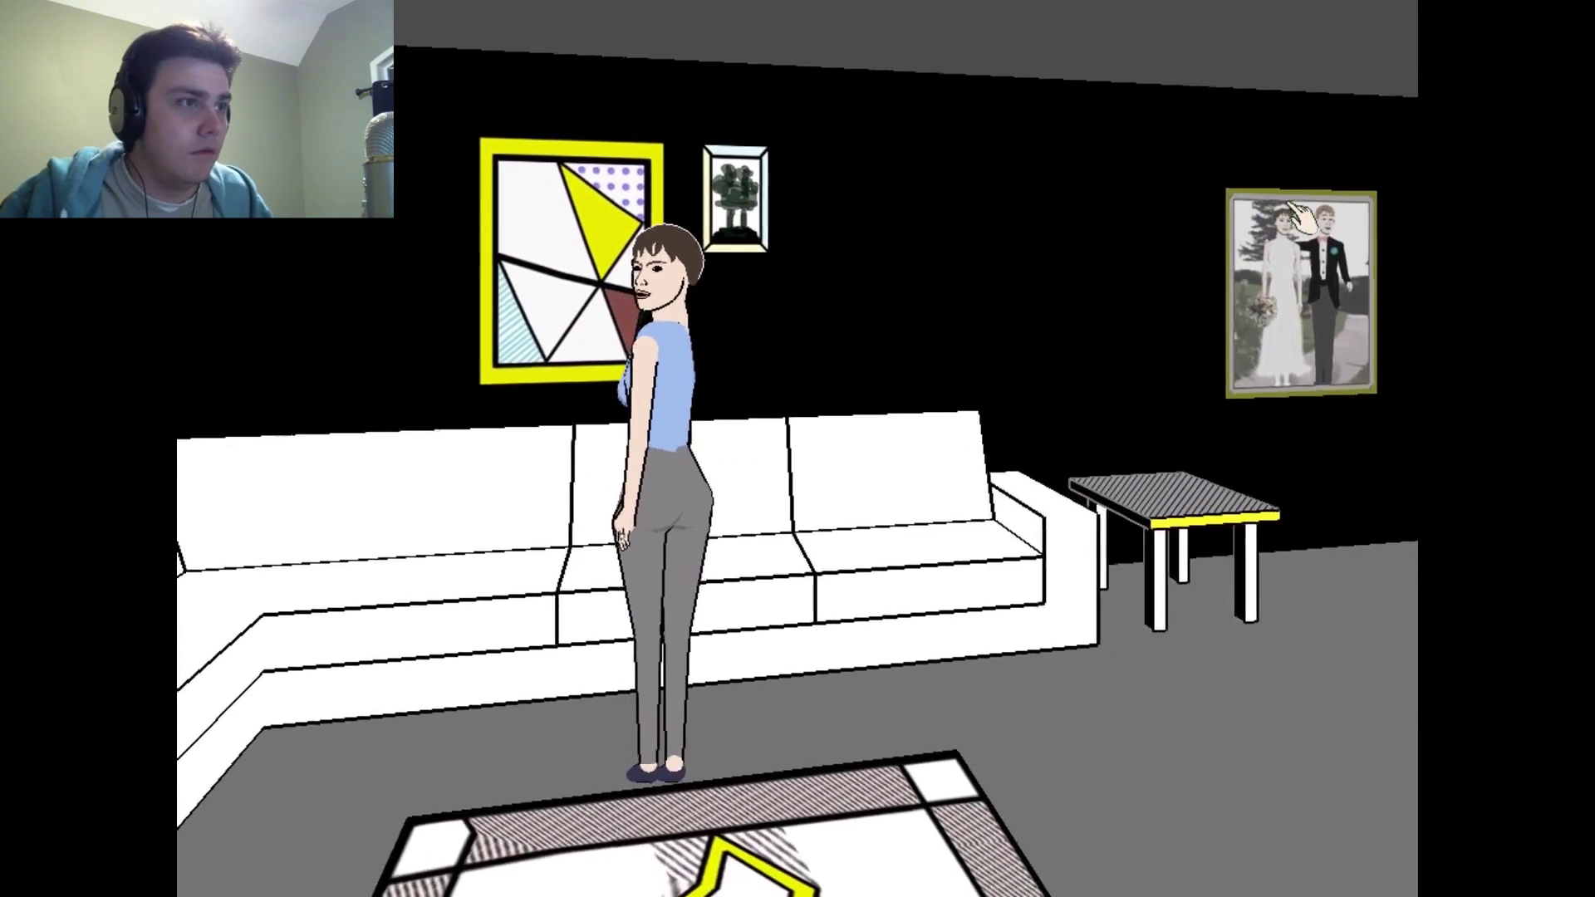
pyautogui.press('Left')
pyautogui.press('Right')
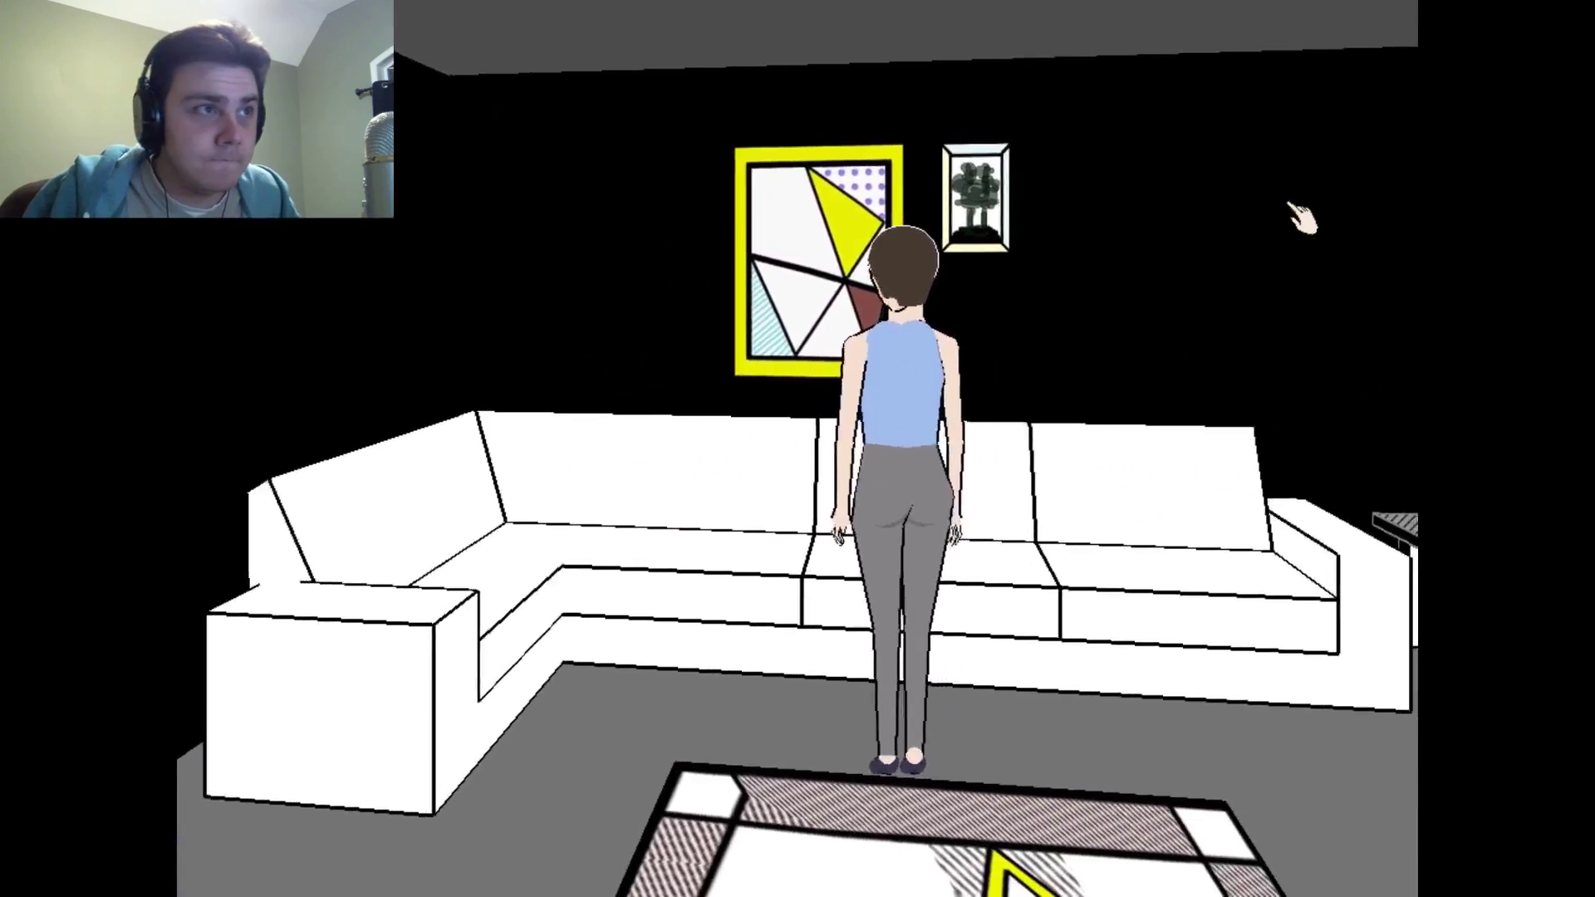
pyautogui.press('Right')
pyautogui.press('Right')
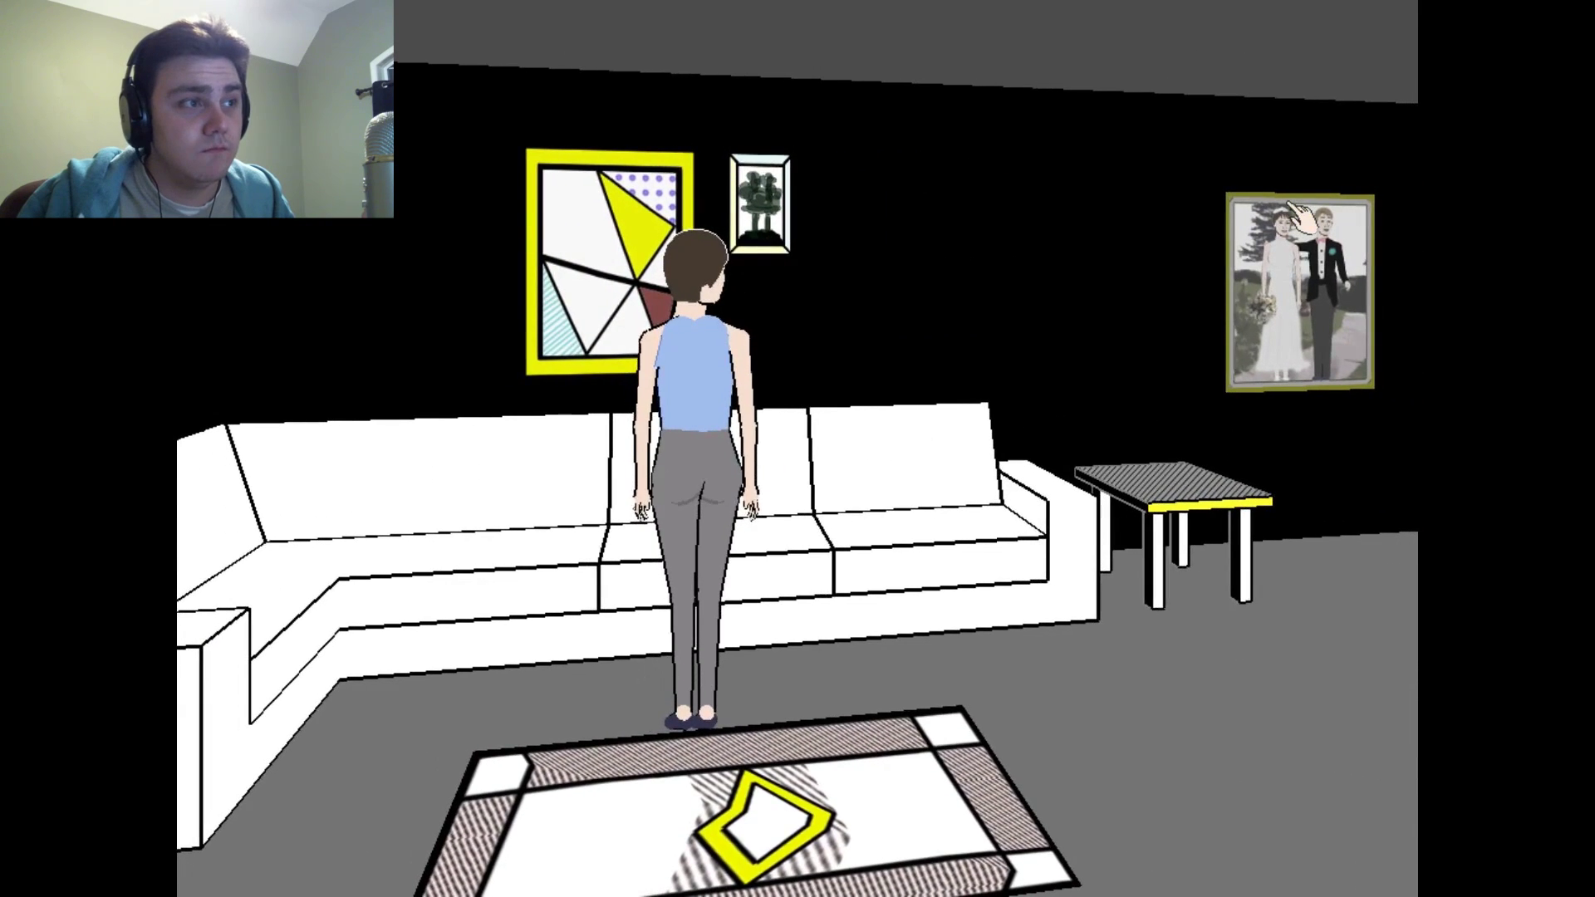
pyautogui.press('Right')
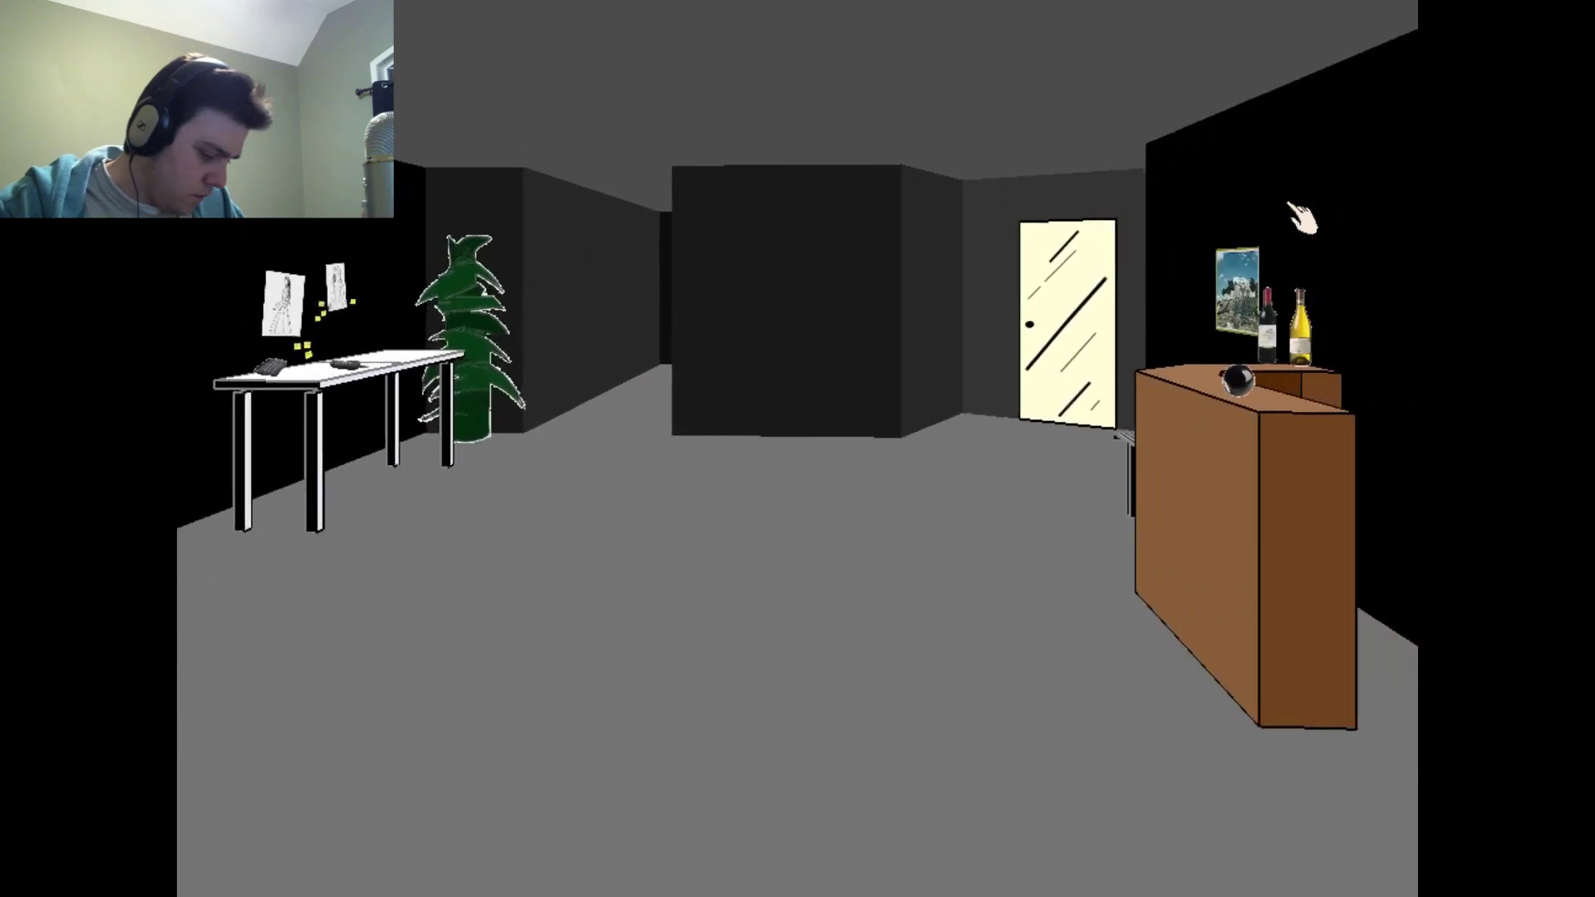
pyautogui.write('Why, Trip?')
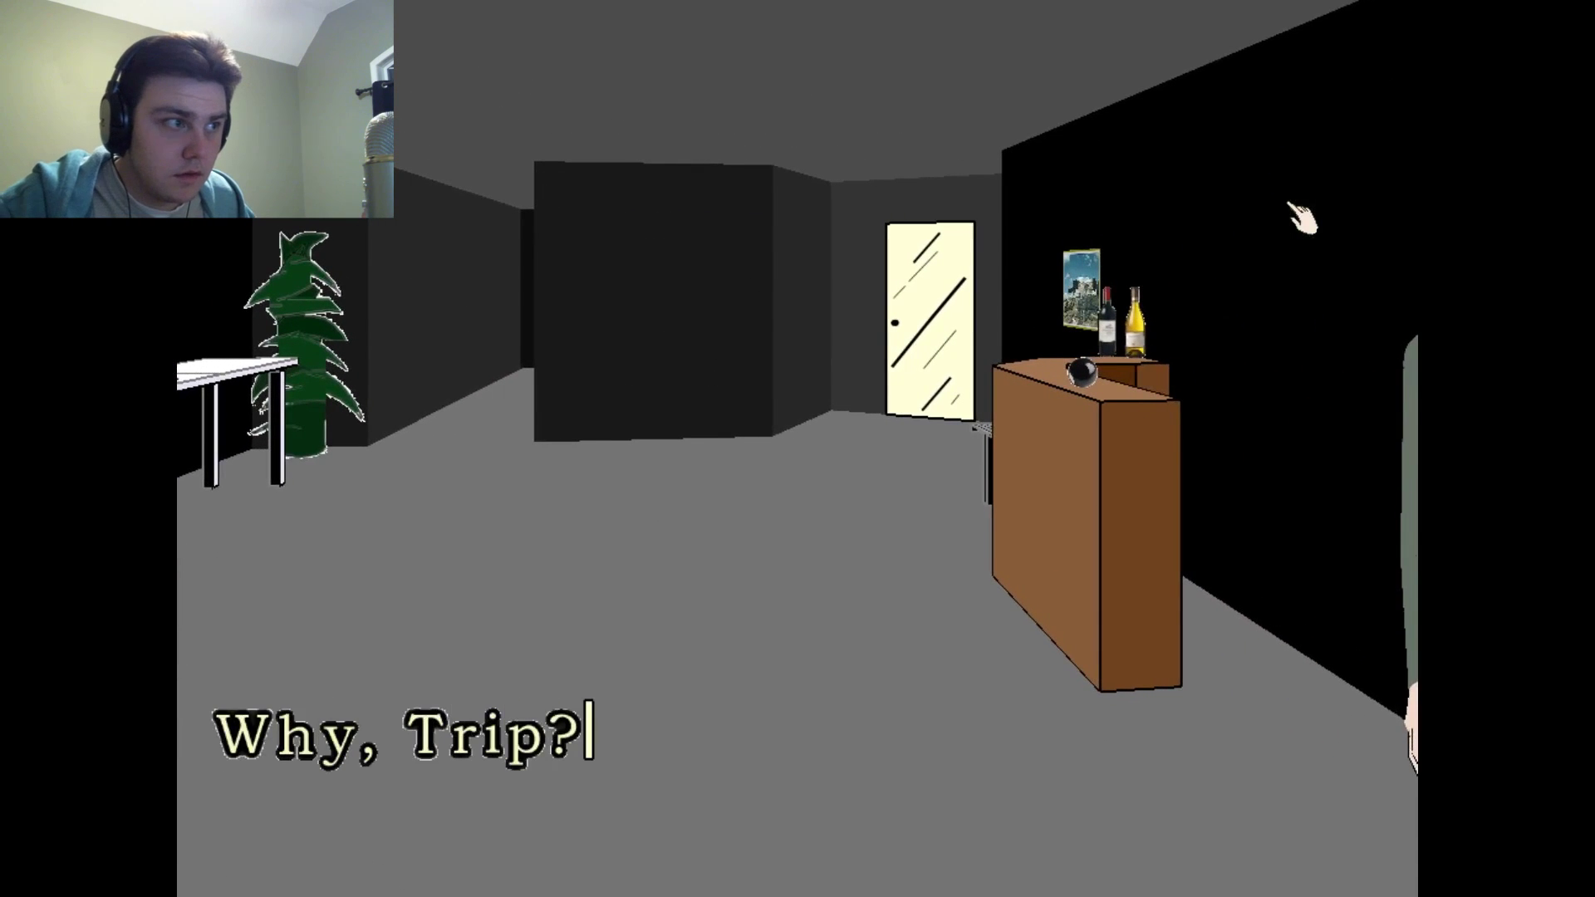
pyautogui.press('Right')
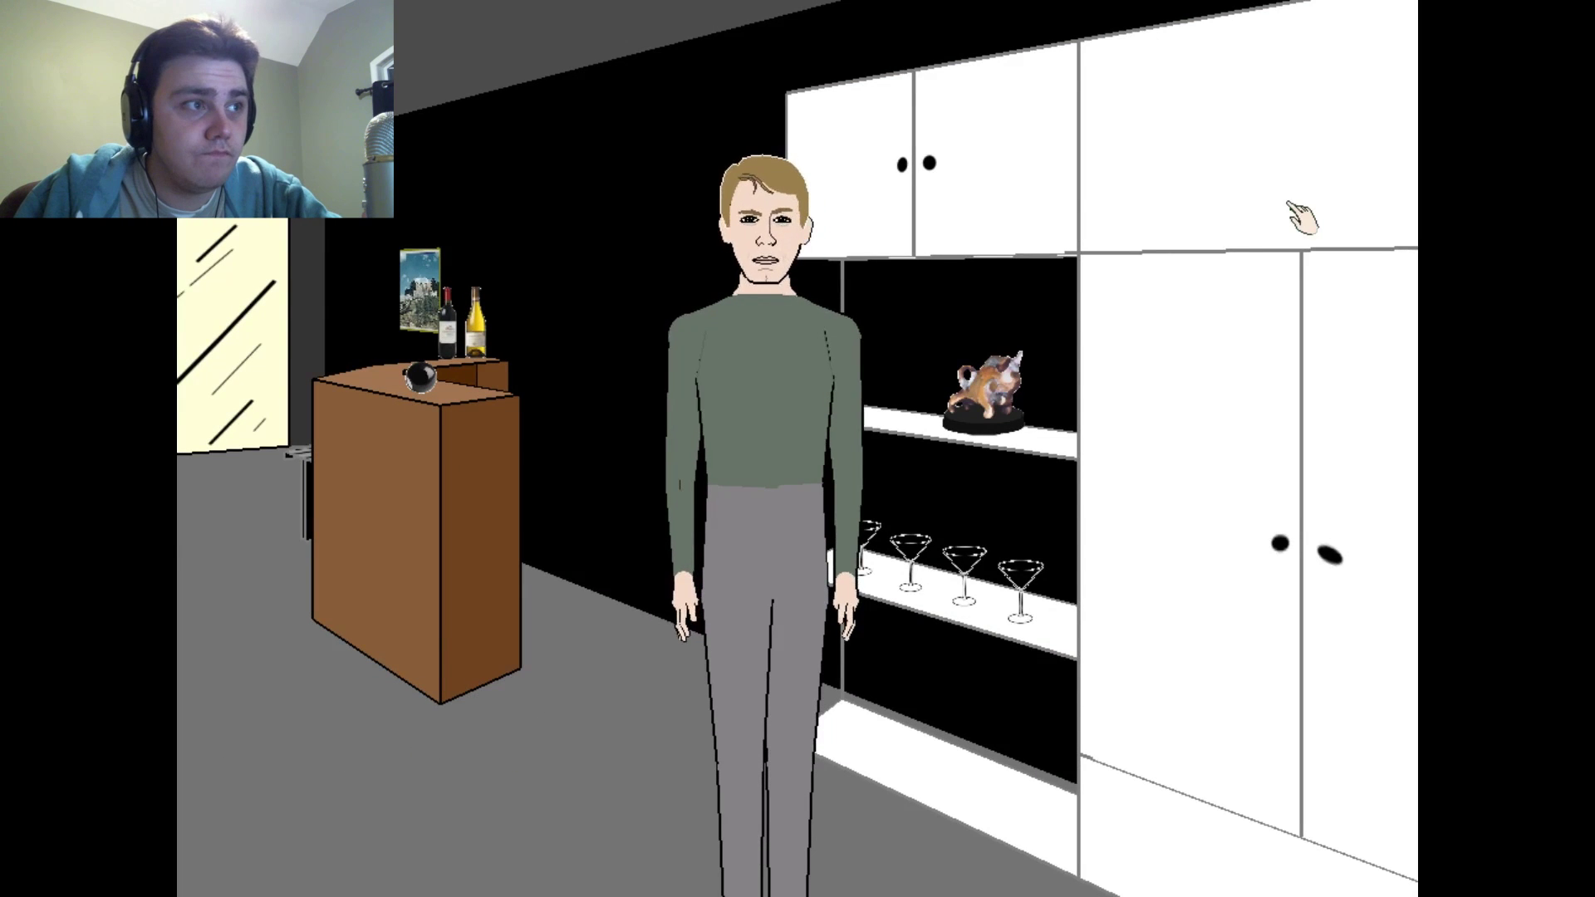
pyautogui.press('Up')
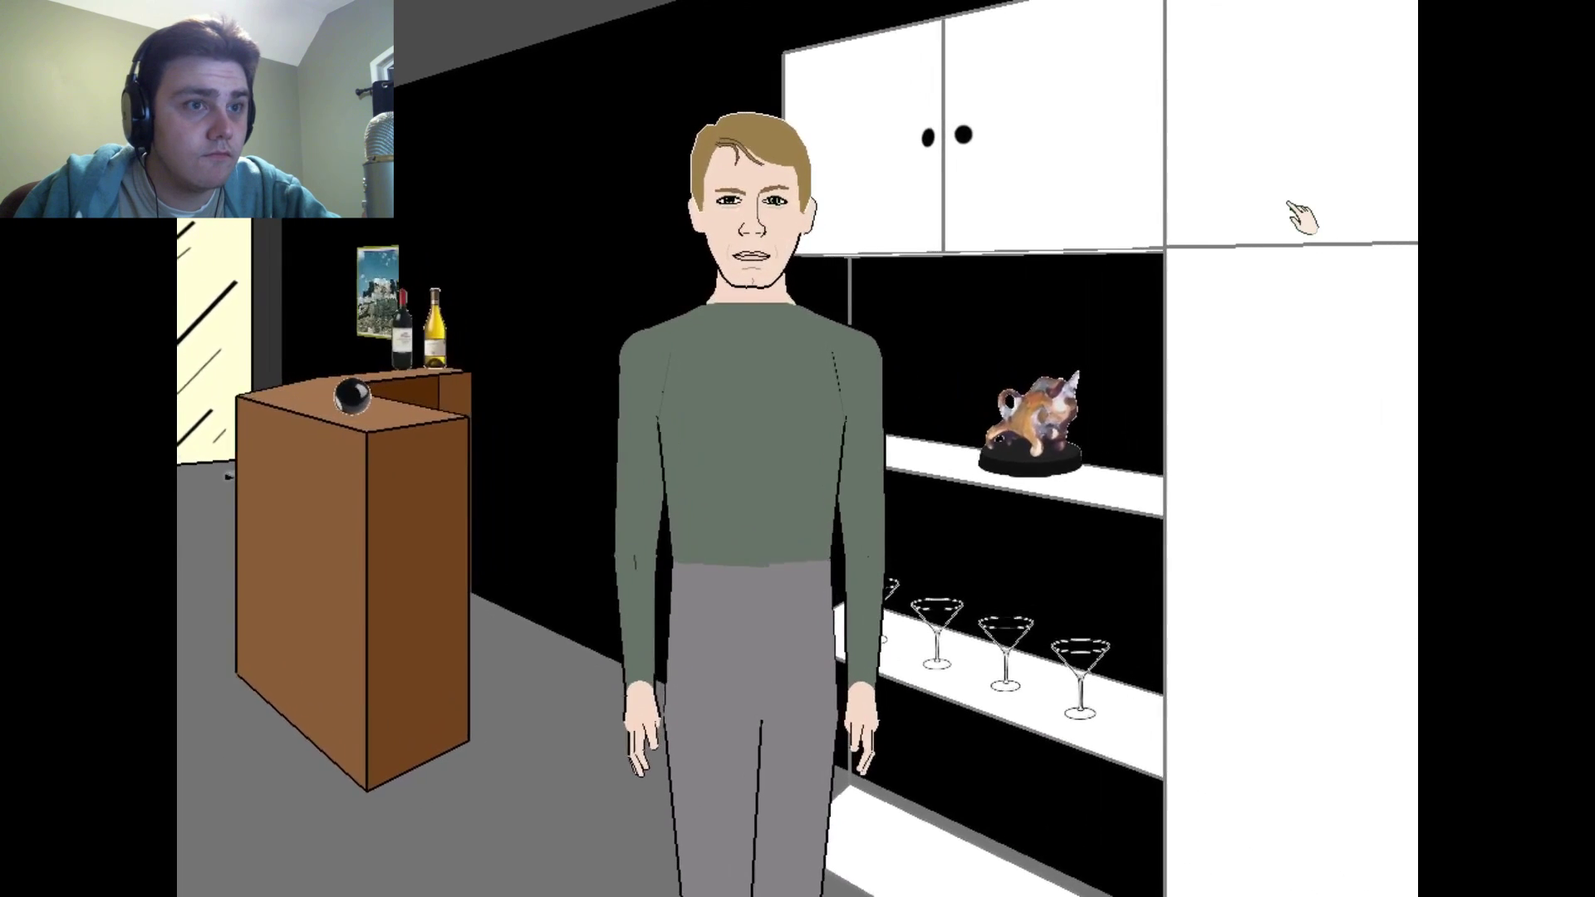
pyautogui.press('Left')
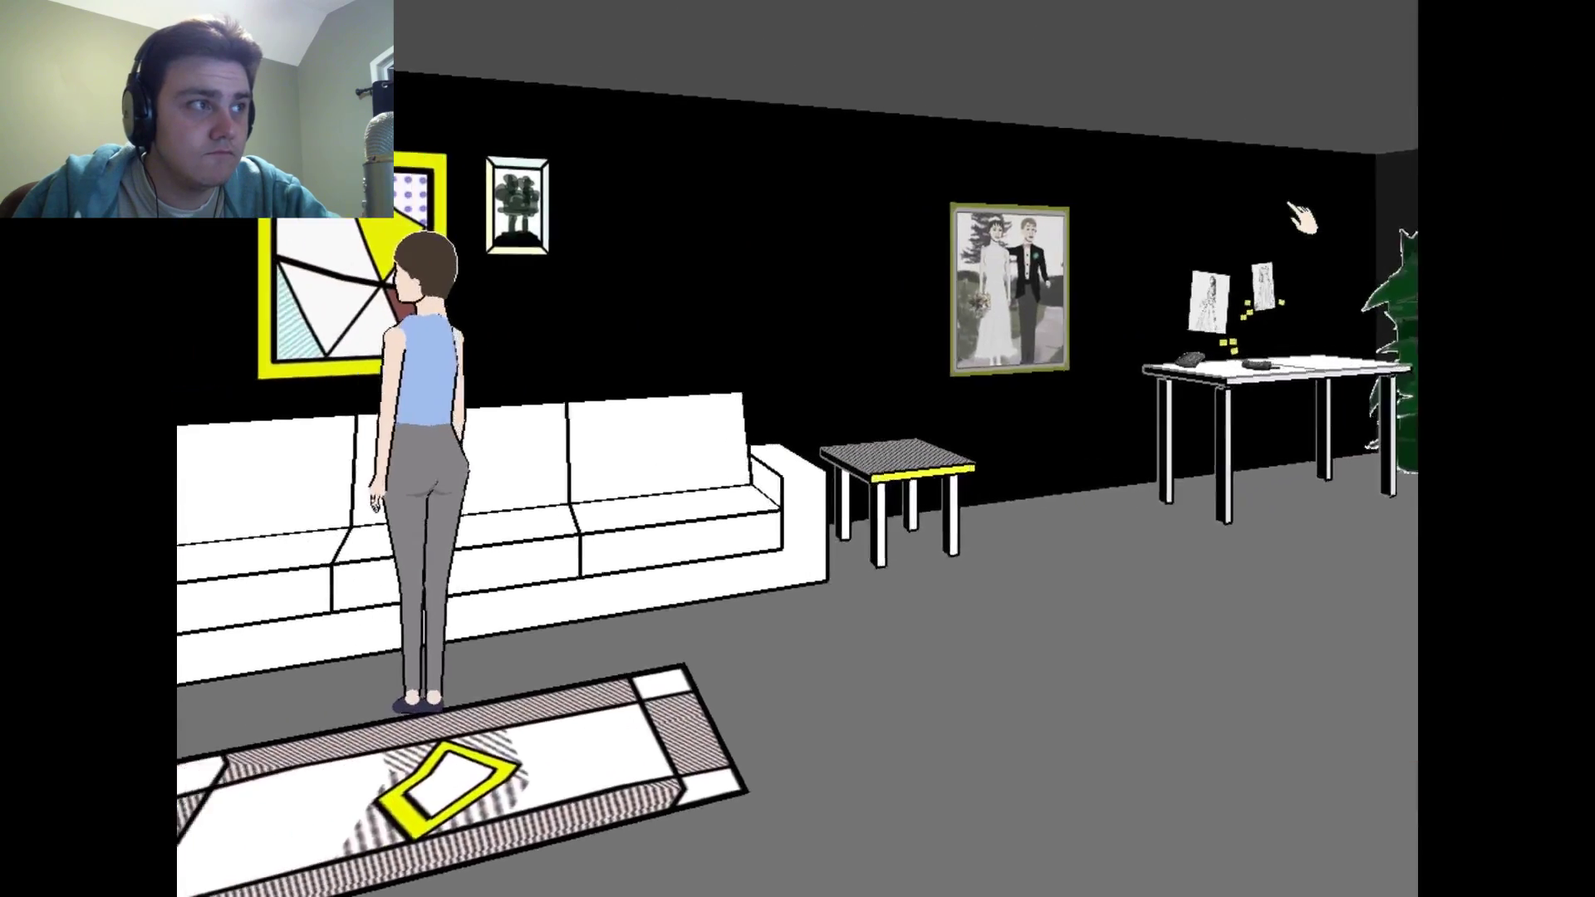
pyautogui.press('Right')
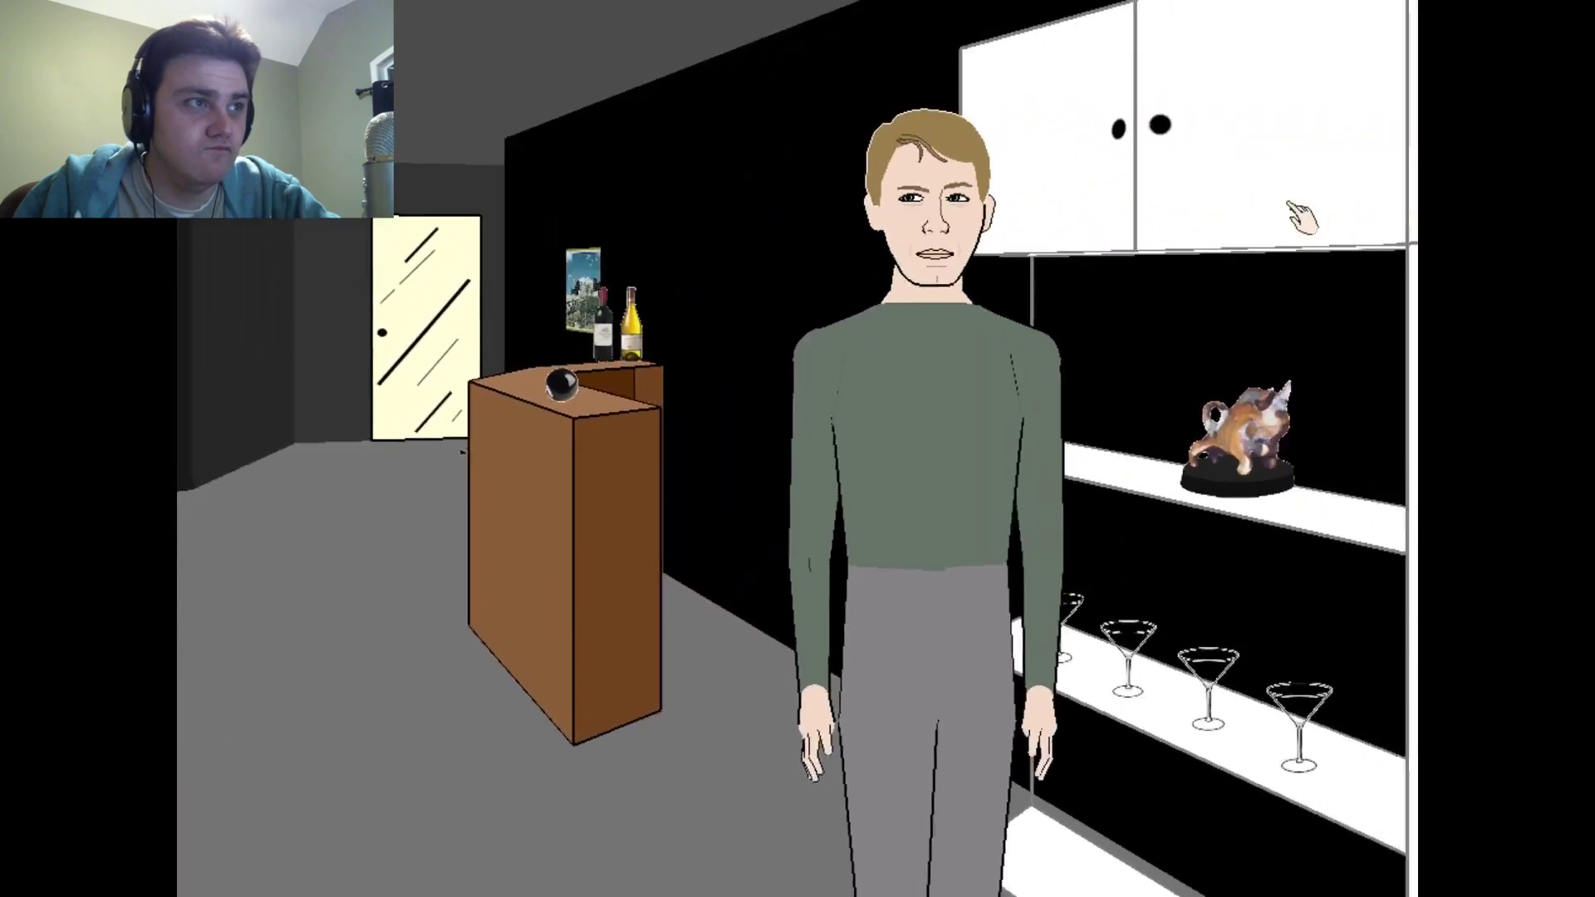
pyautogui.press('Right')
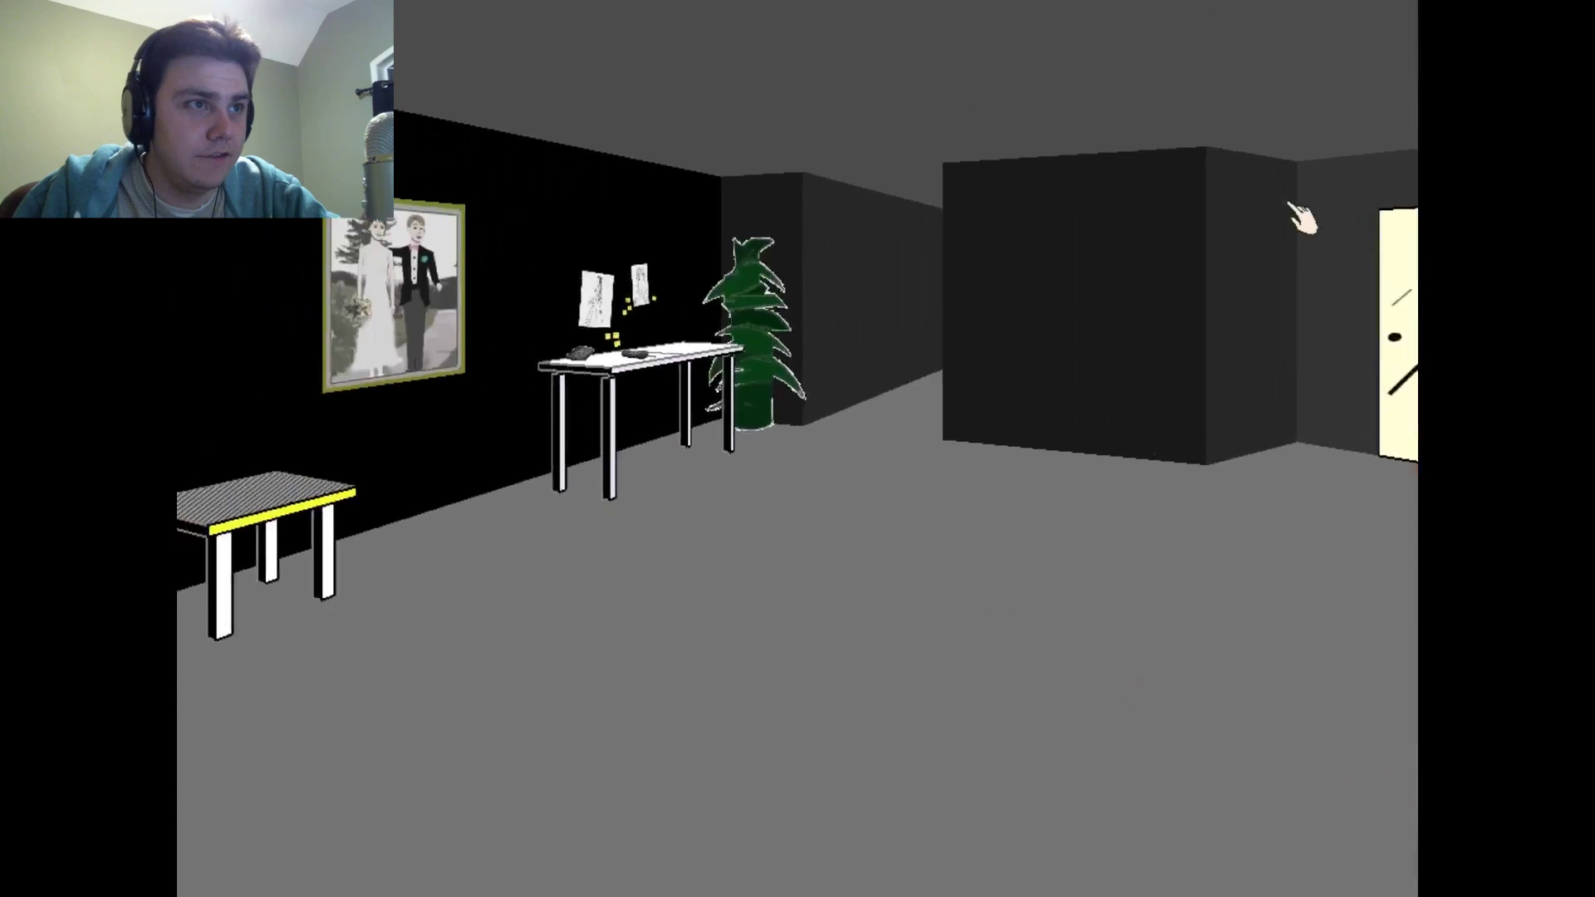
pyautogui.press('Right')
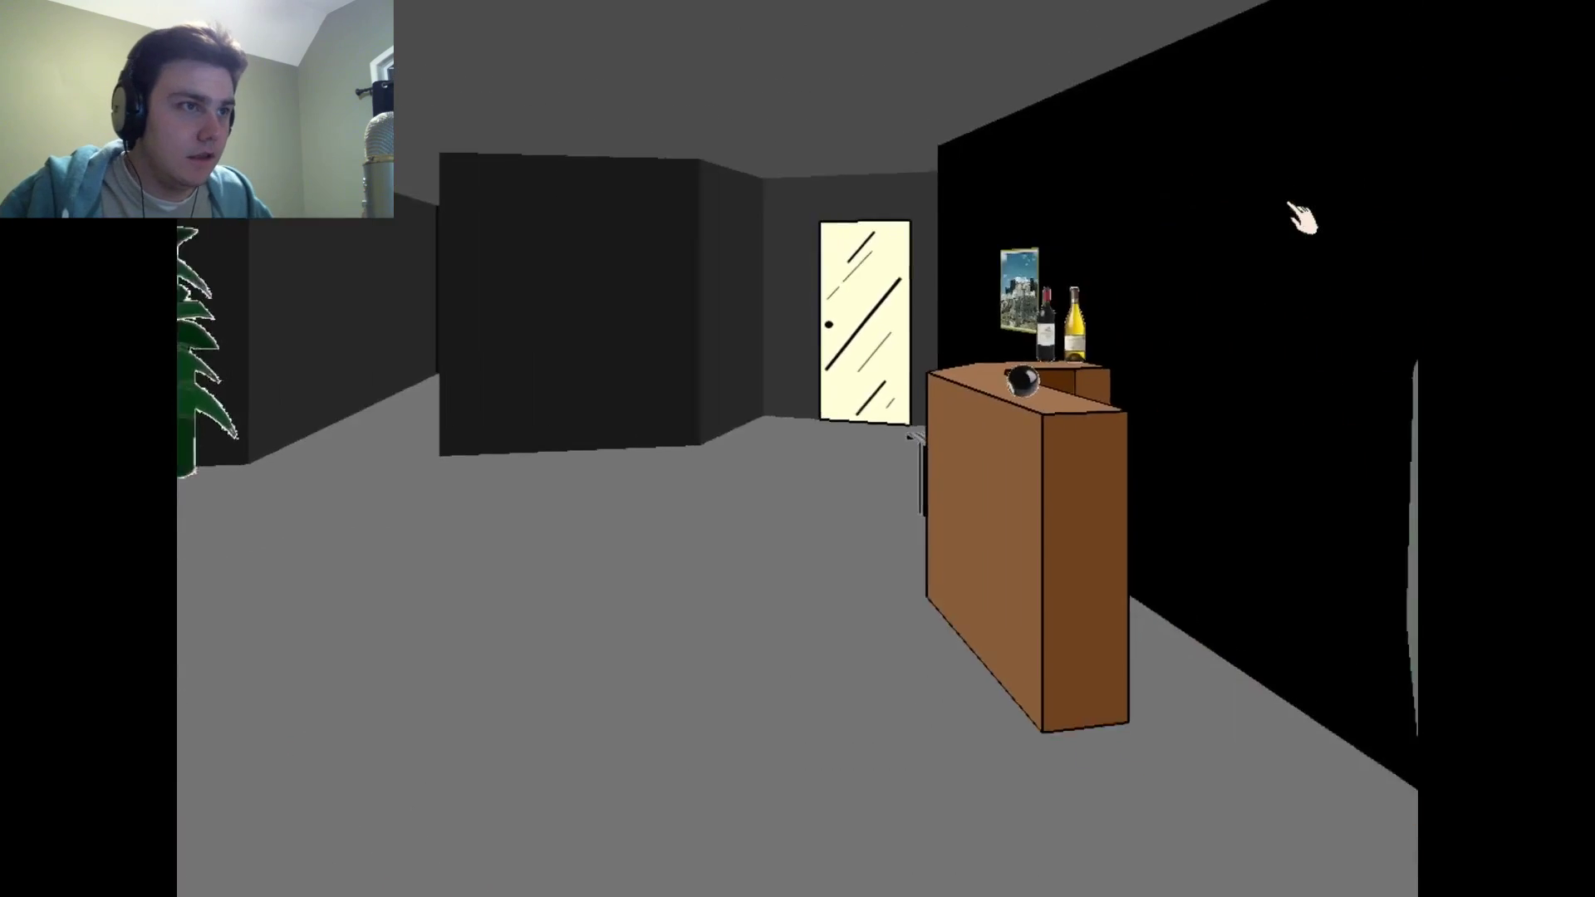
pyautogui.press('Right')
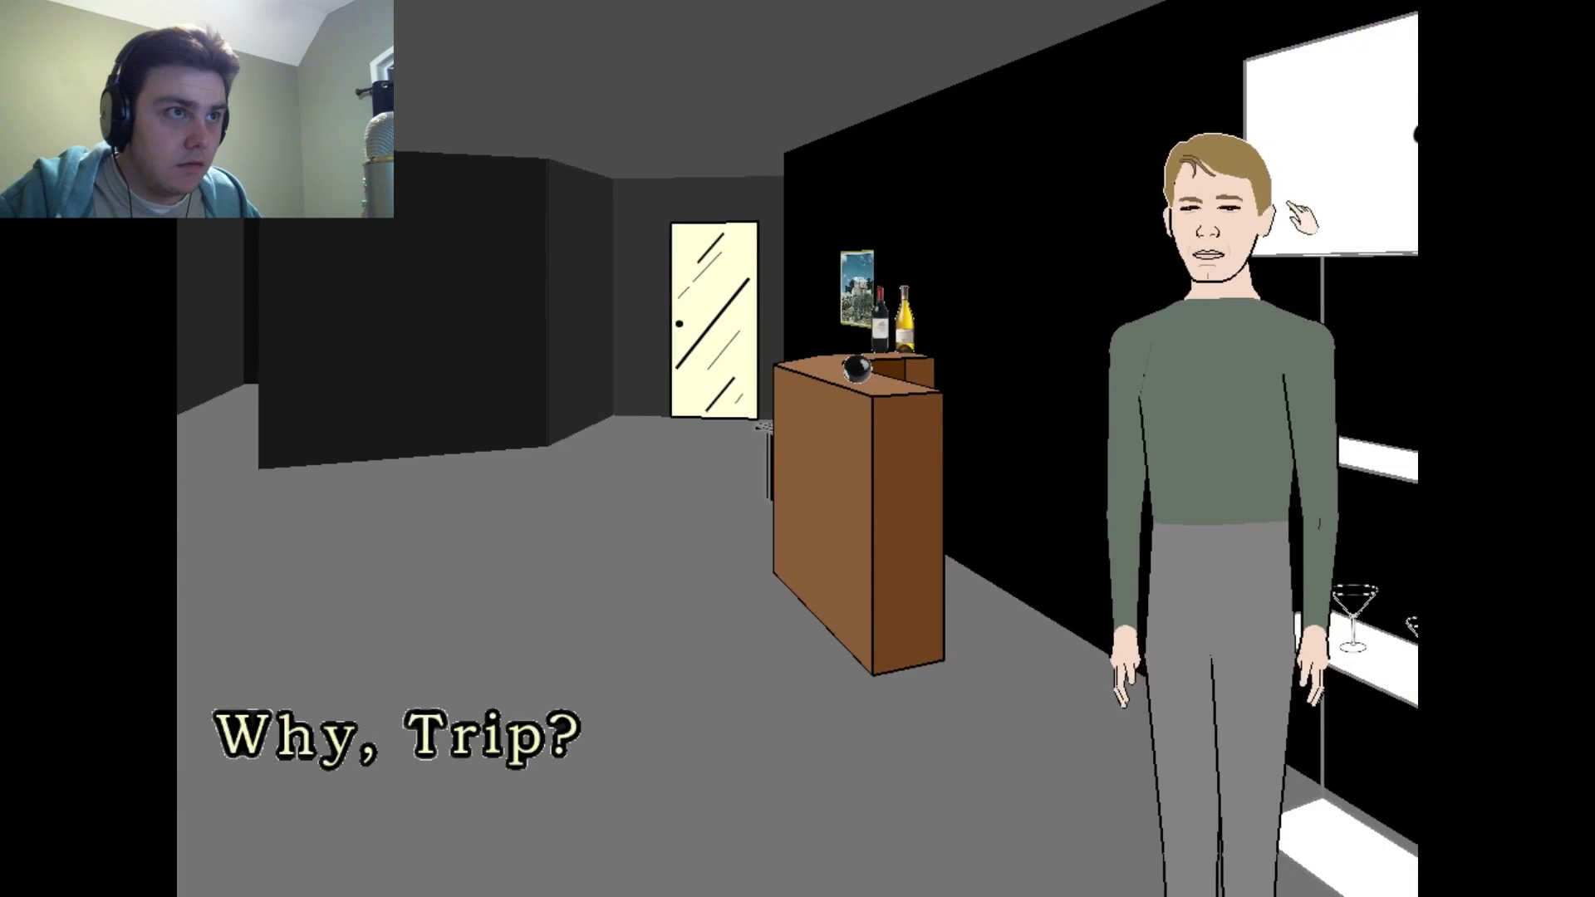
pyautogui.press('Right')
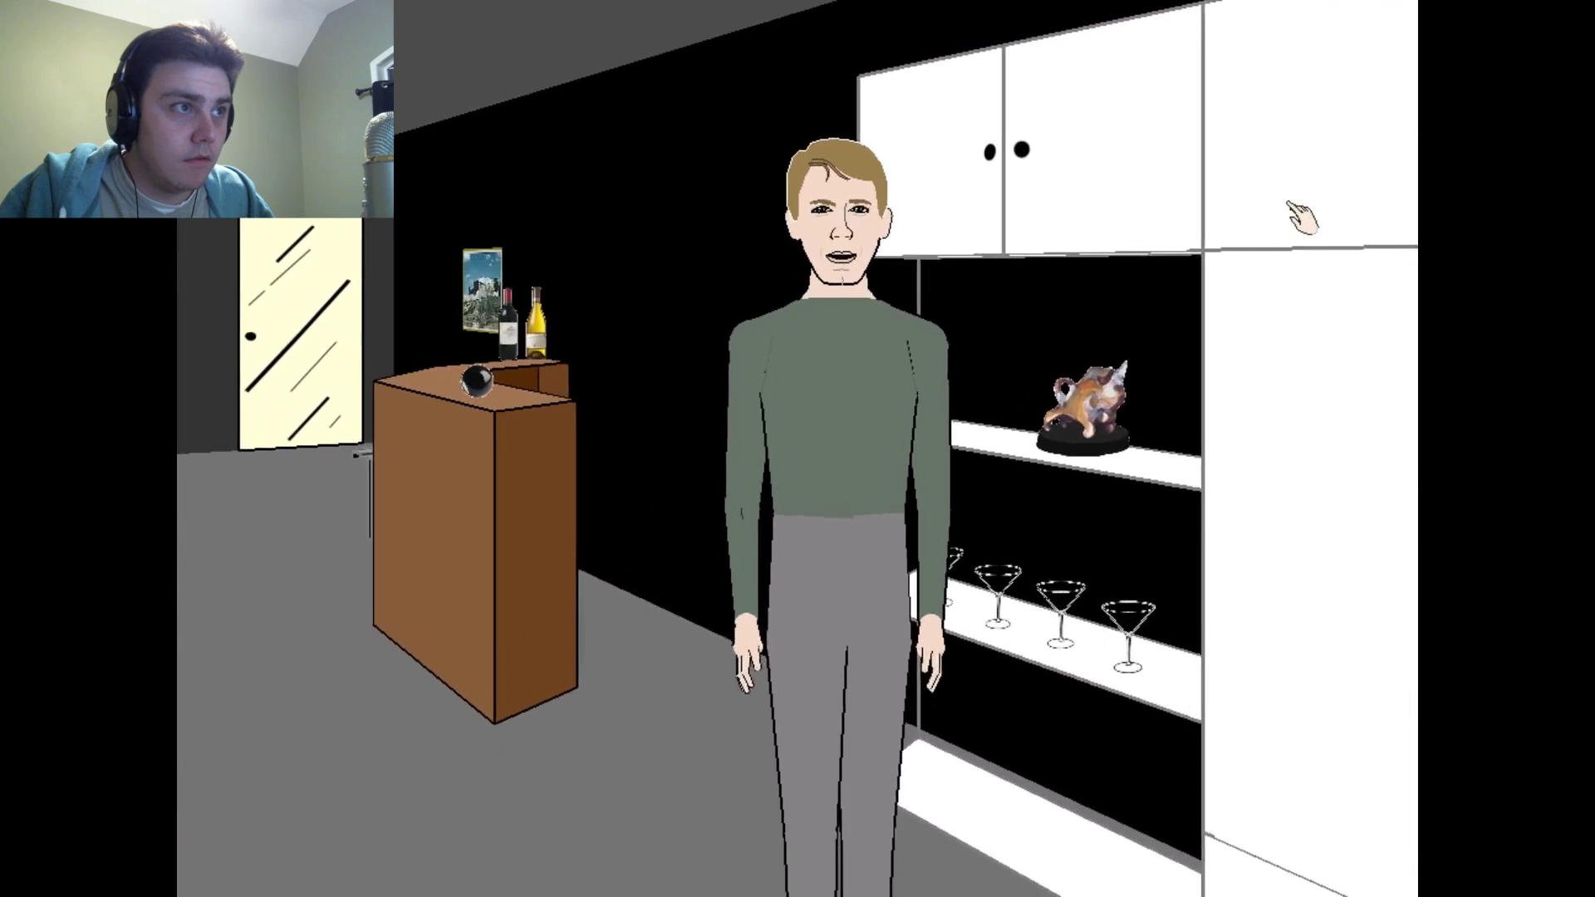
pyautogui.press('Up')
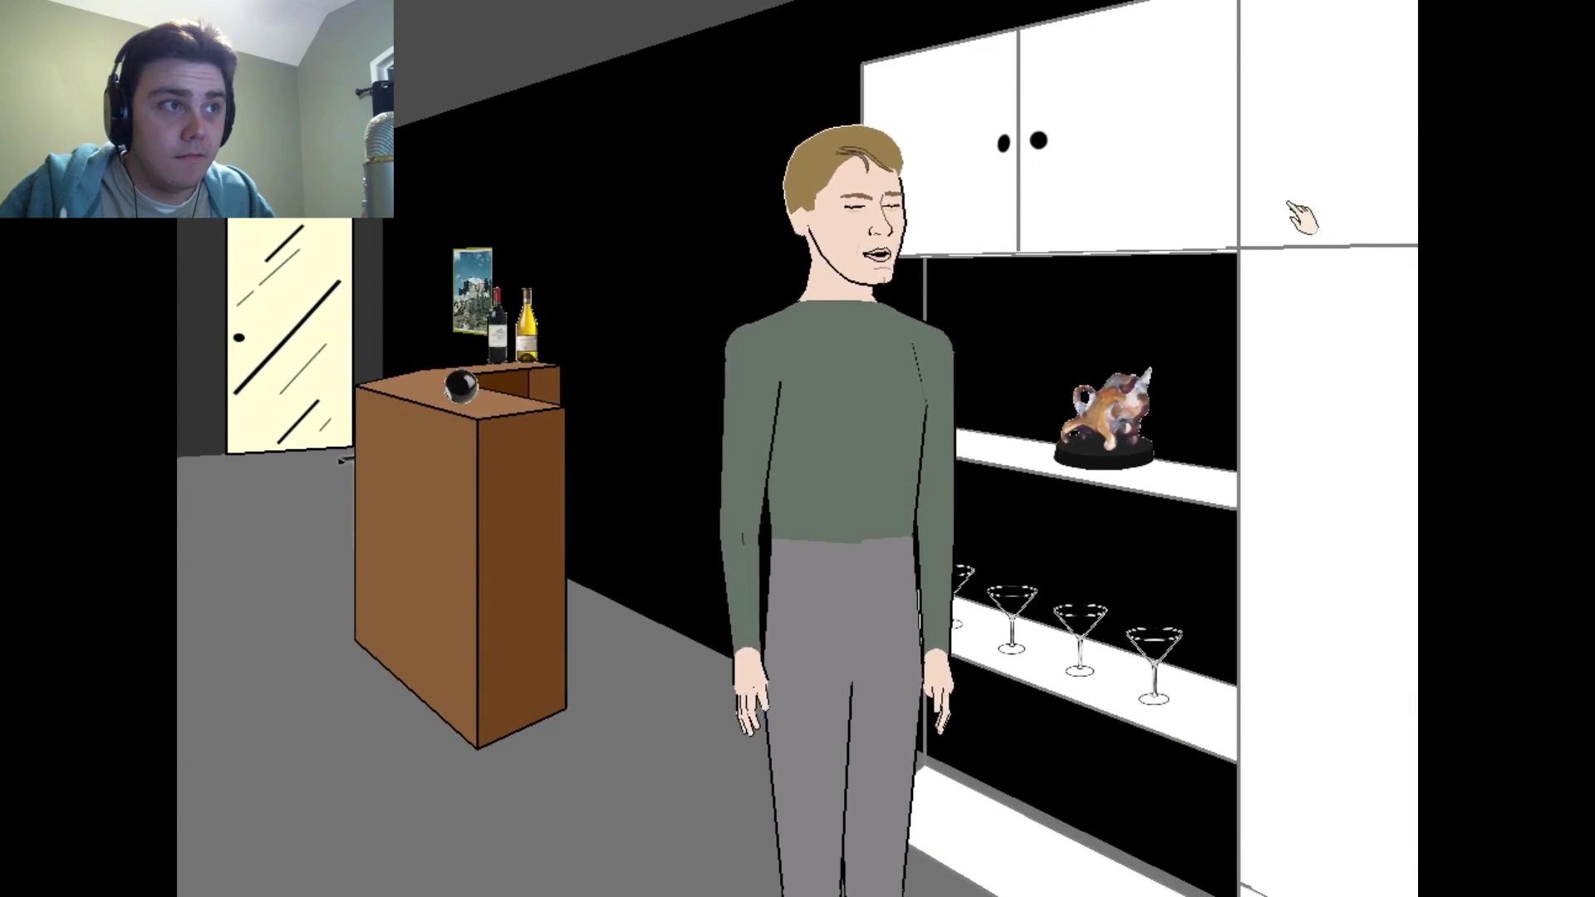
pyautogui.press('Left')
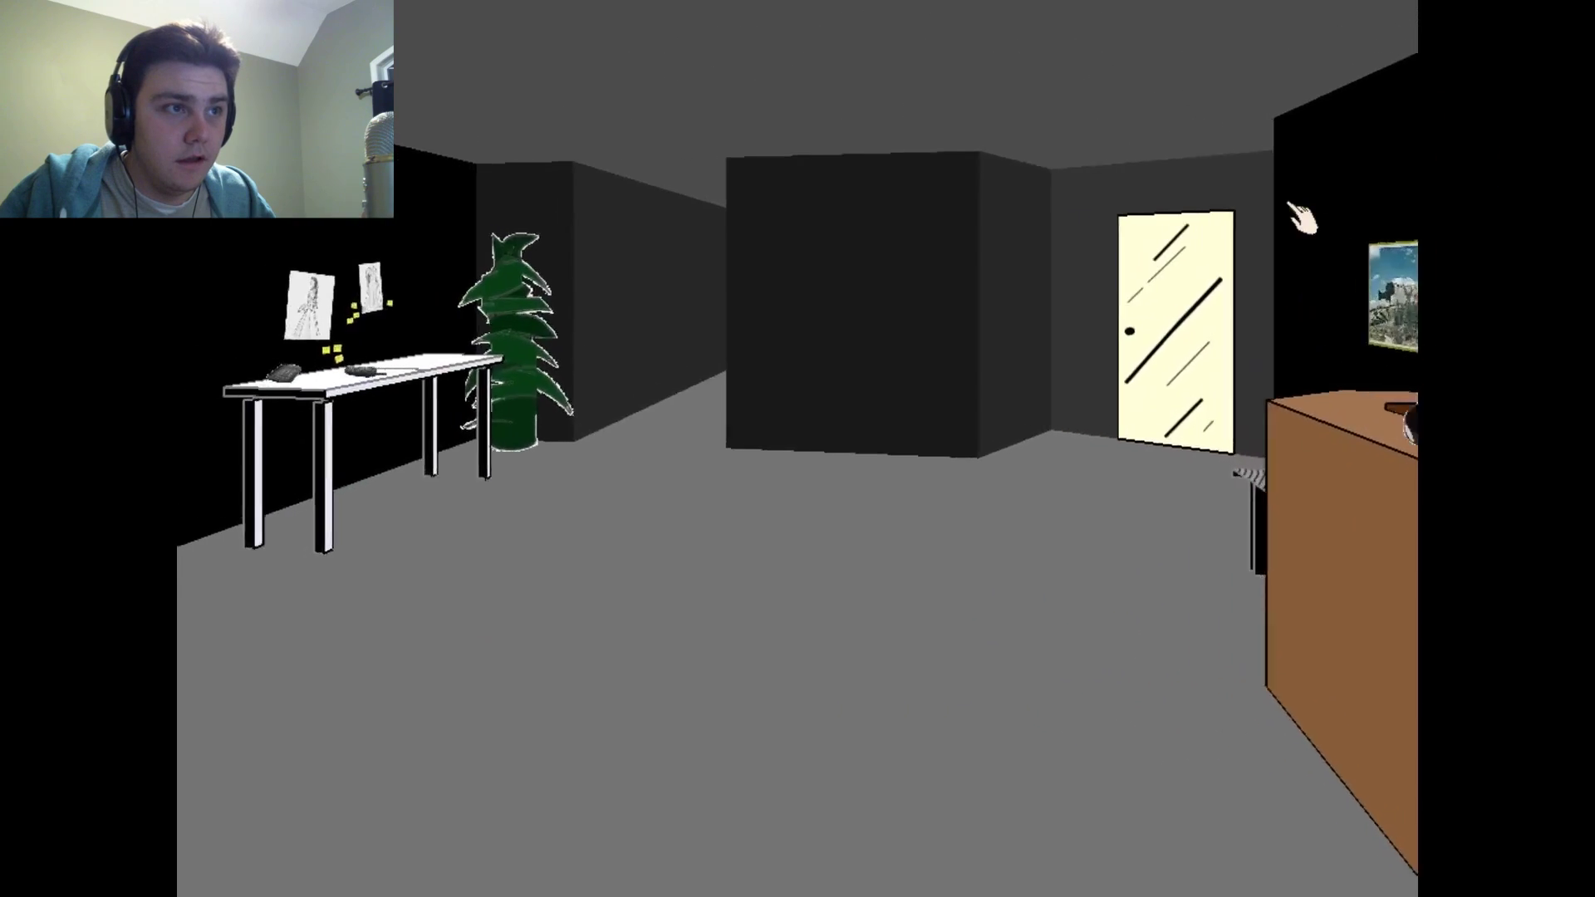
pyautogui.press('Left')
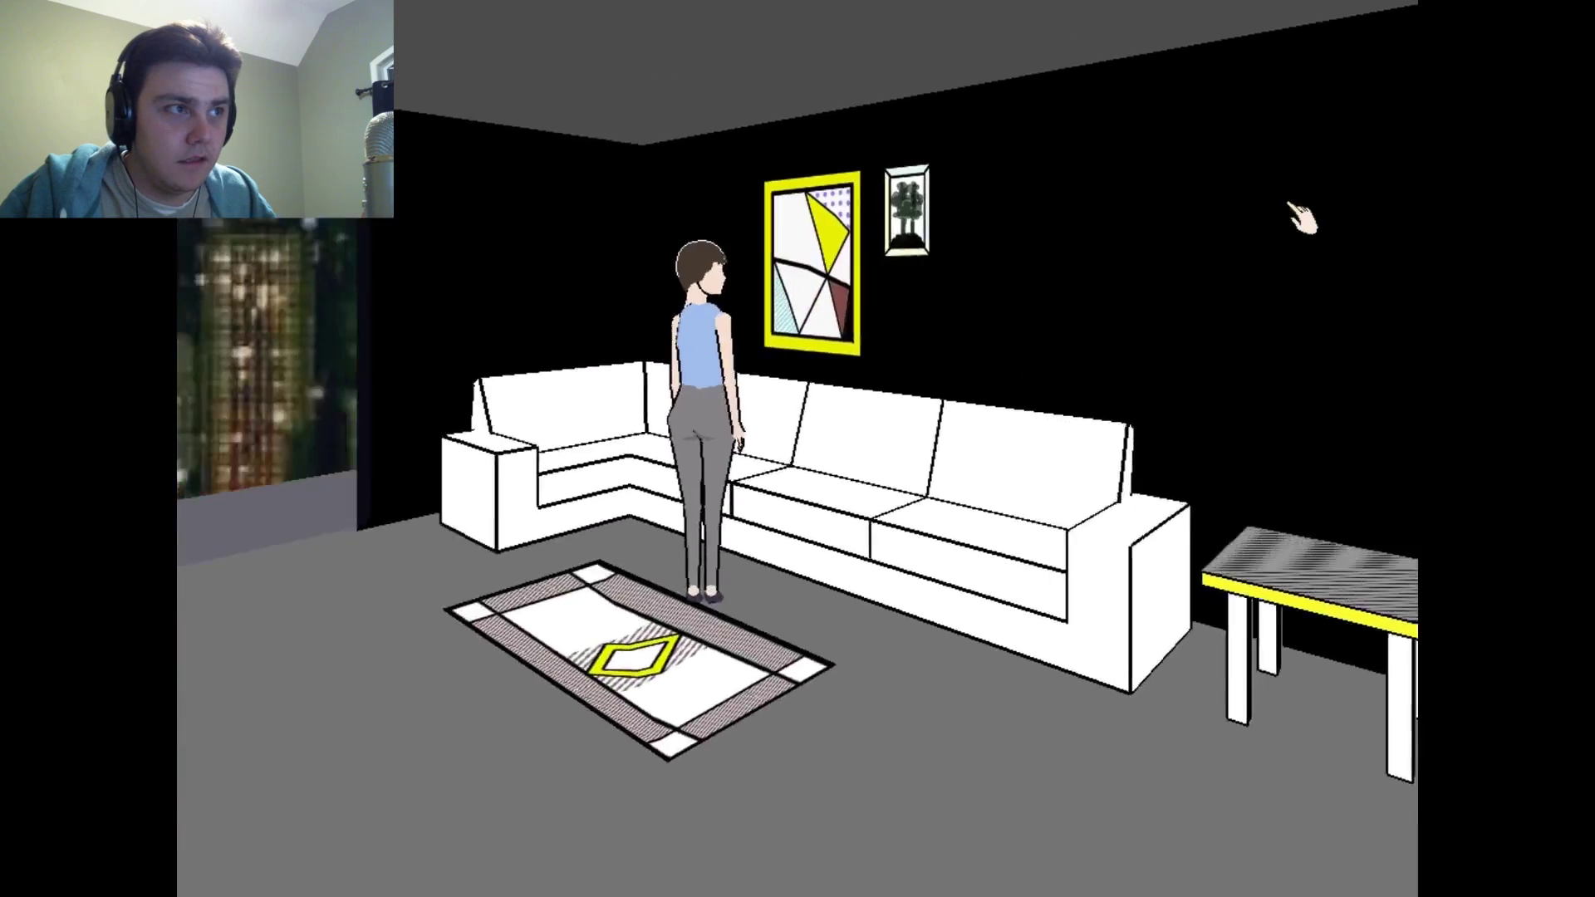
pyautogui.press('Left')
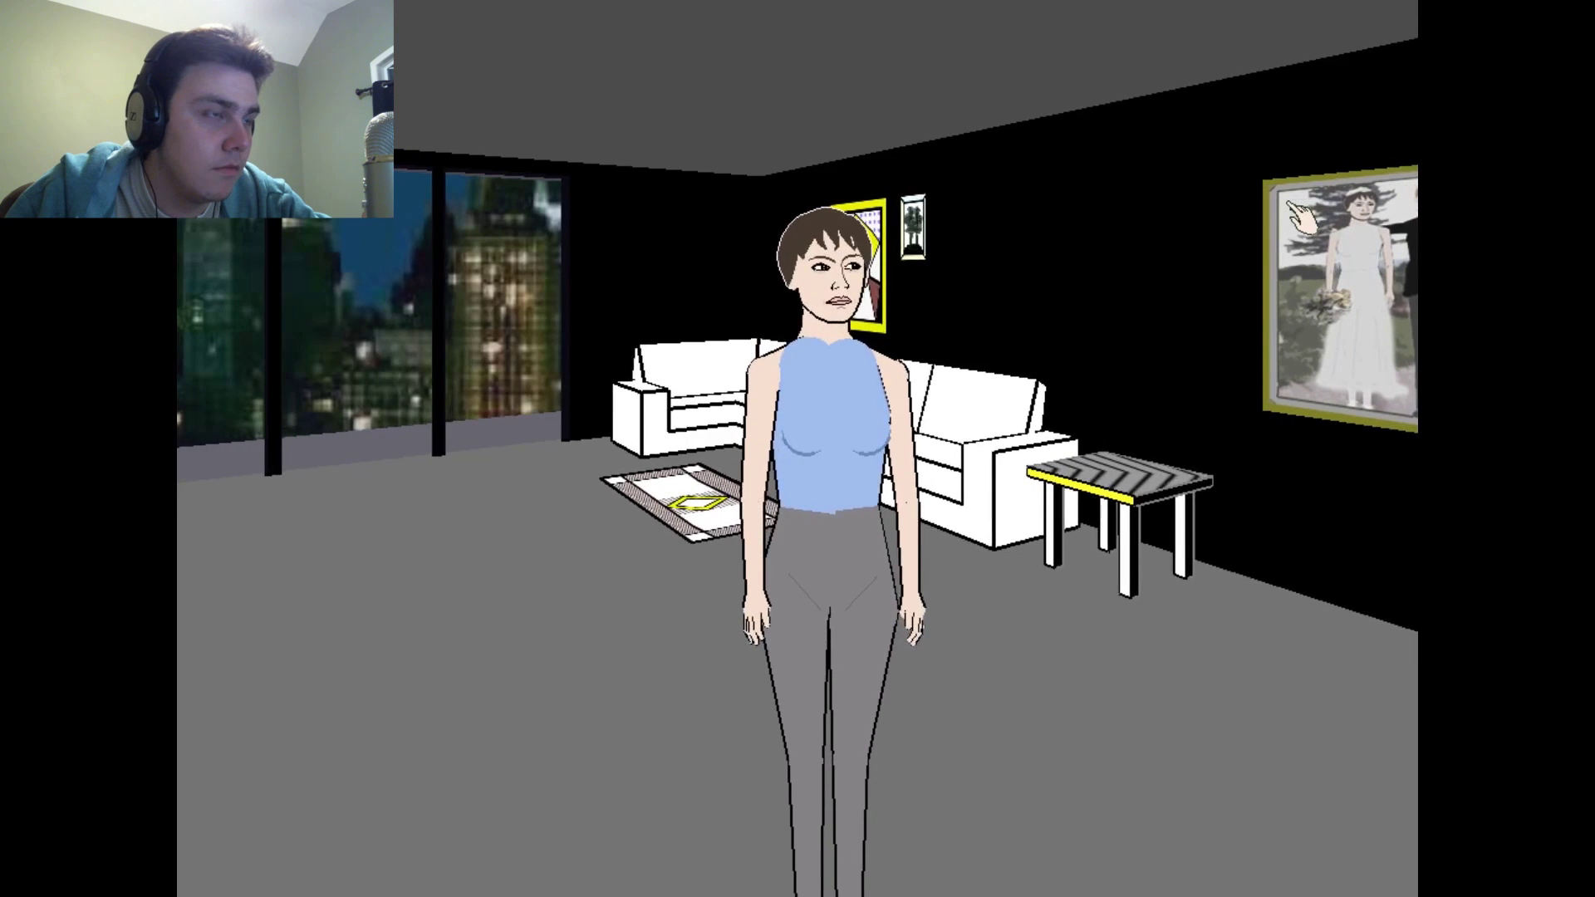
pyautogui.press('Right')
pyautogui.press('Left')
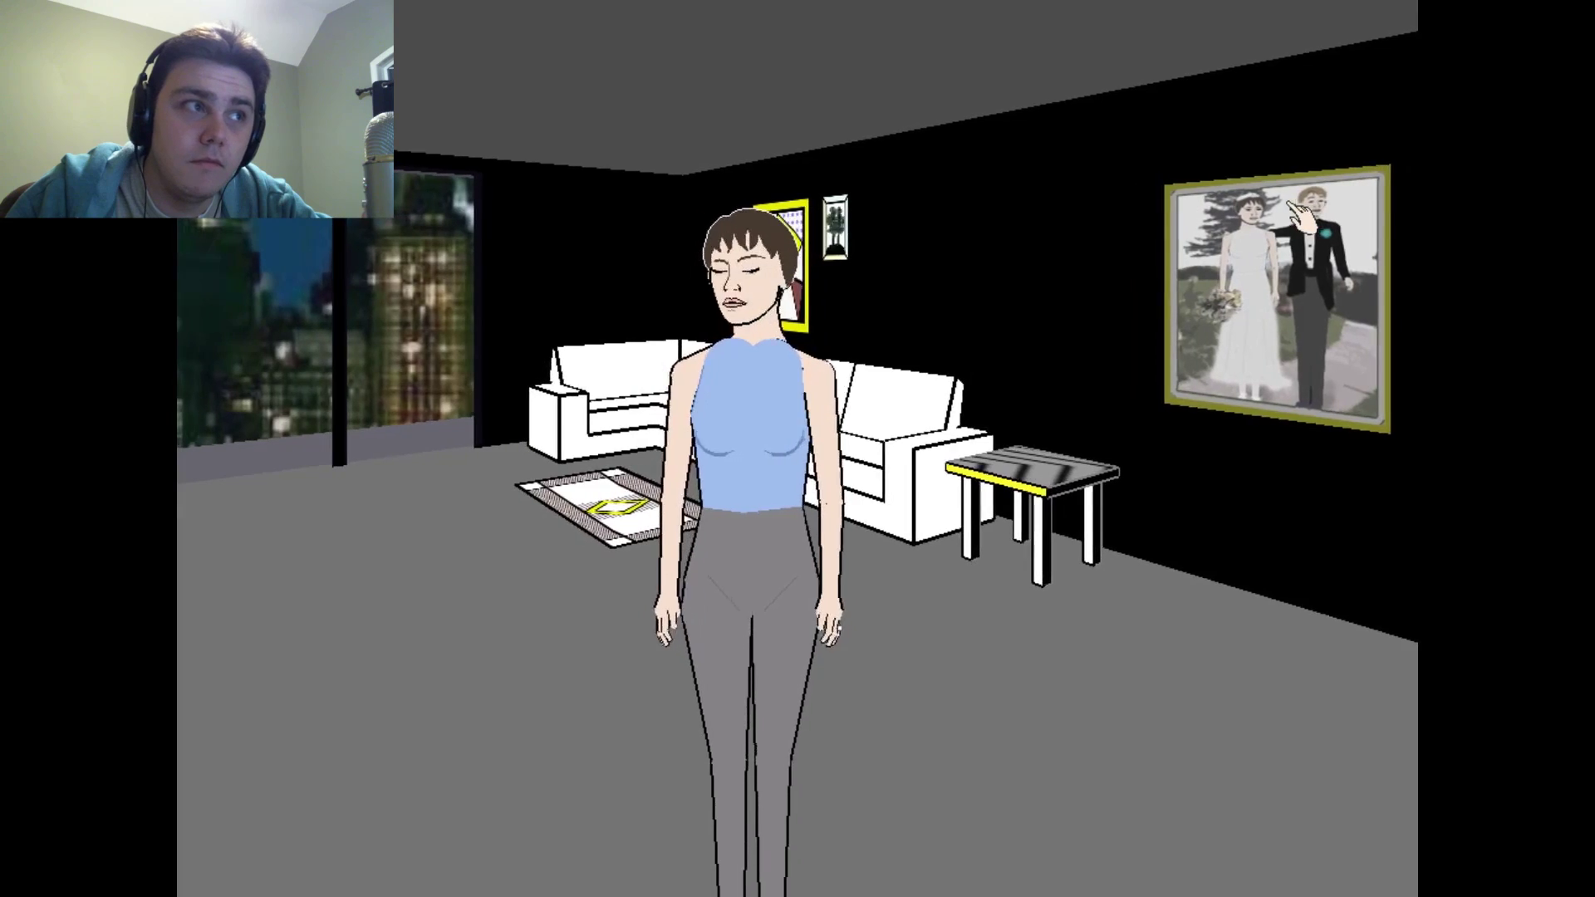
pyautogui.press('Left')
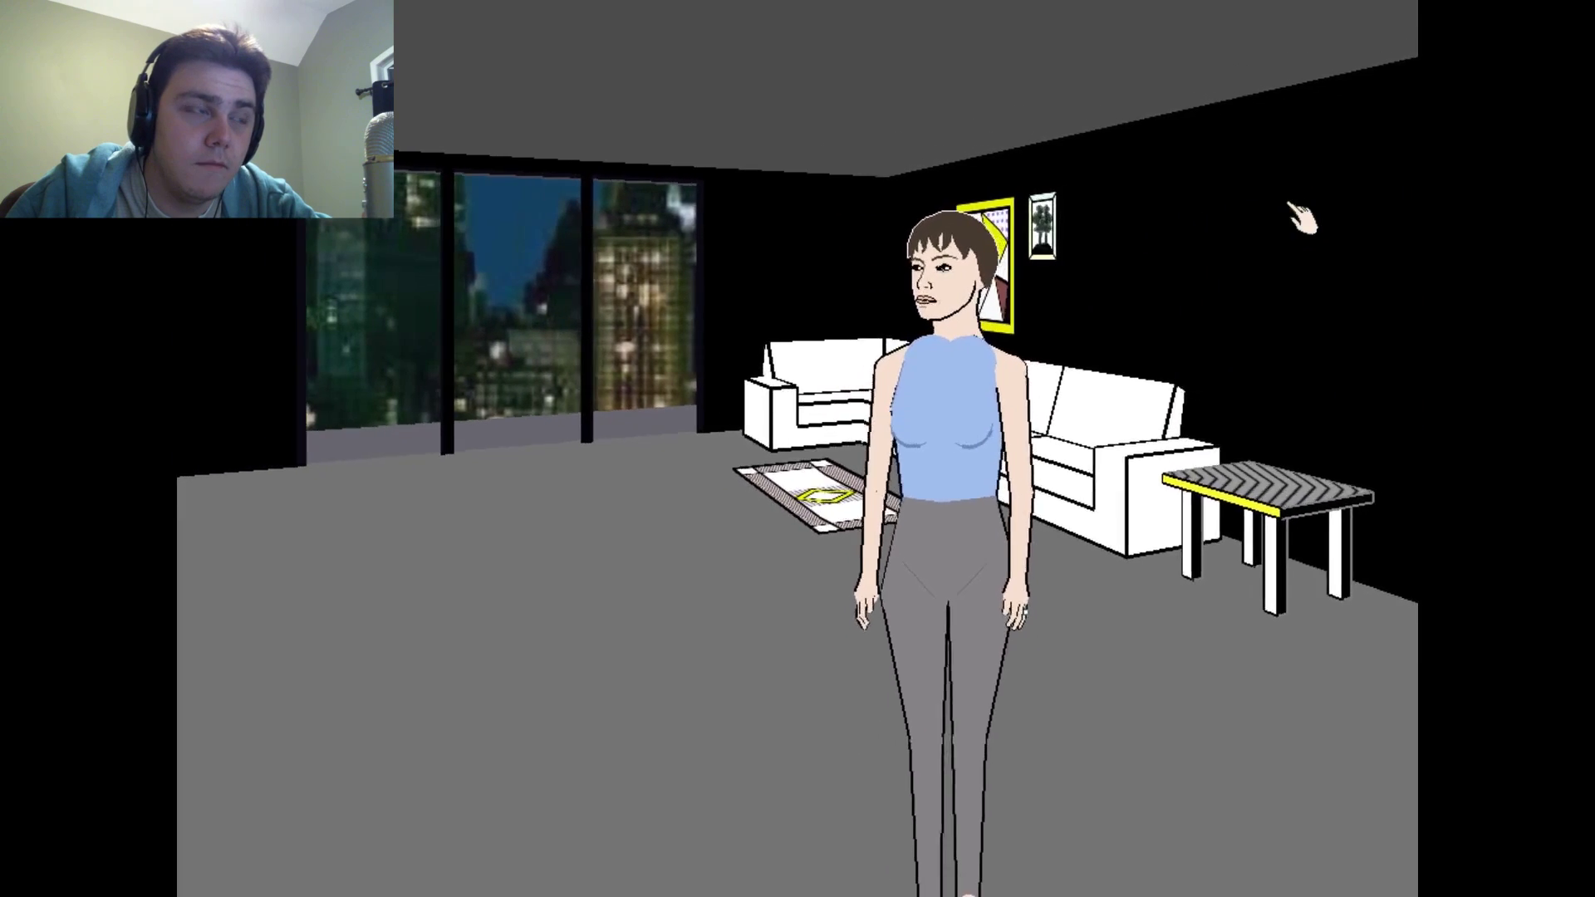
pyautogui.press('Left')
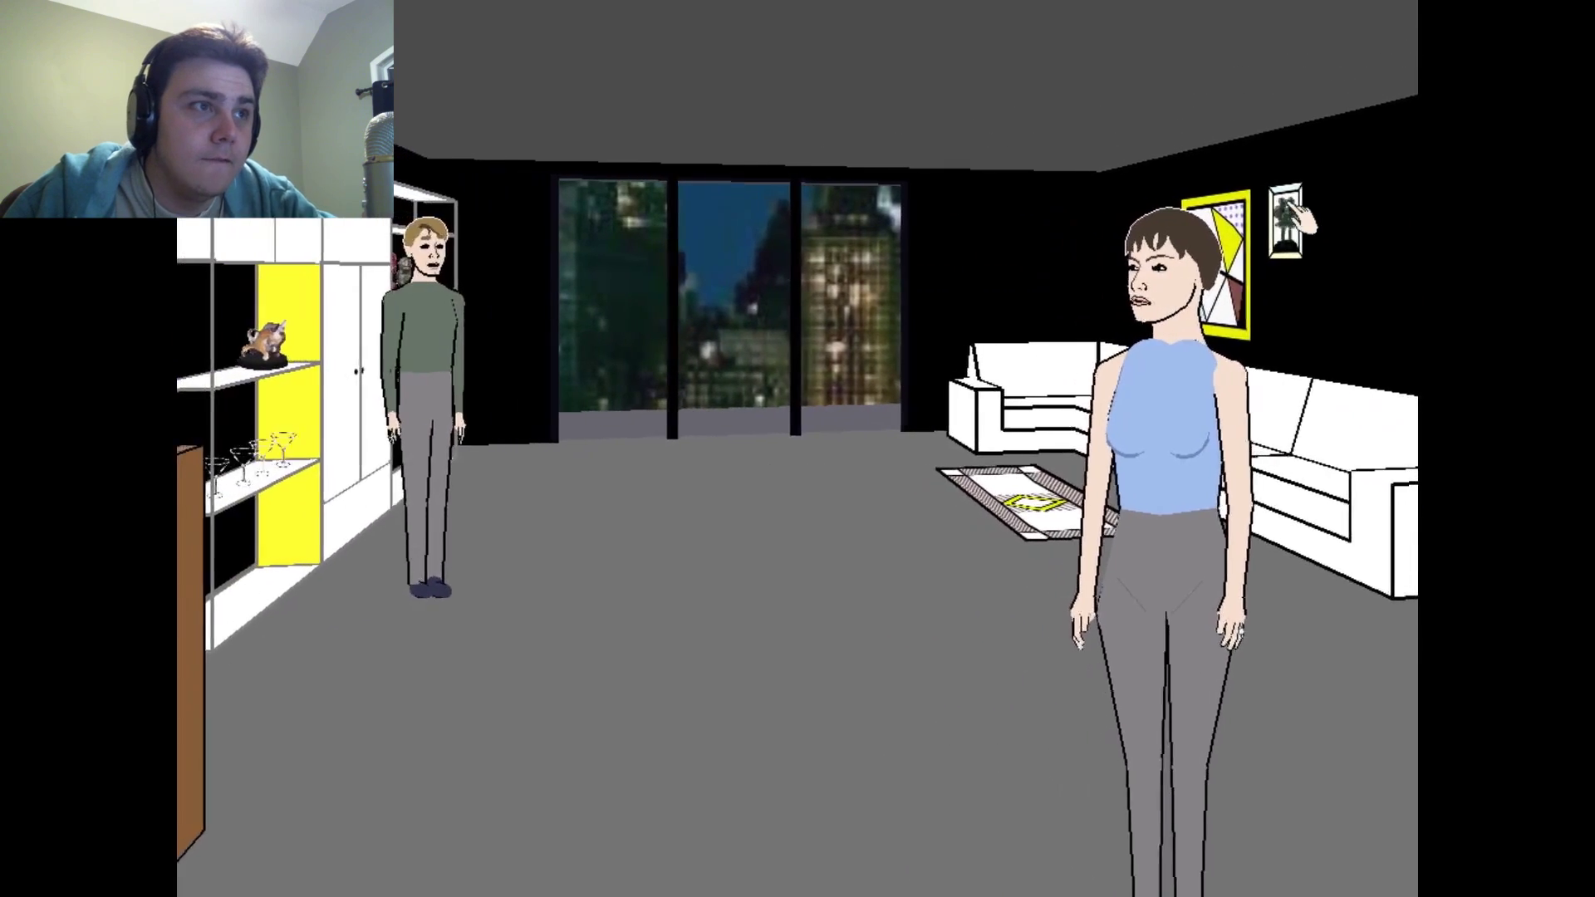
pyautogui.press('Right')
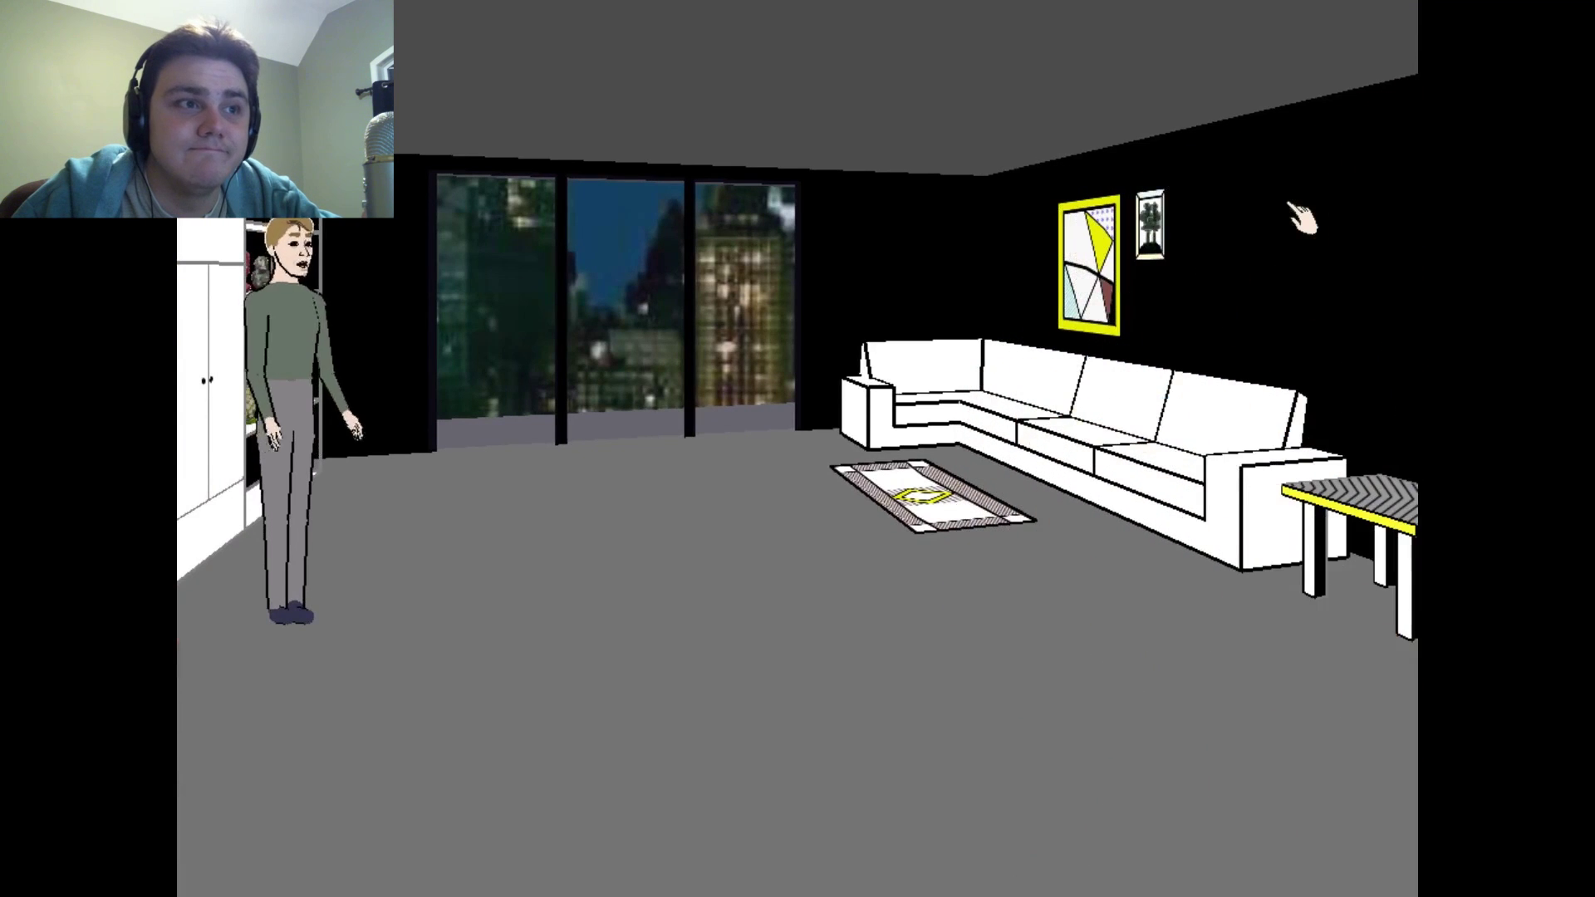
pyautogui.press('Left')
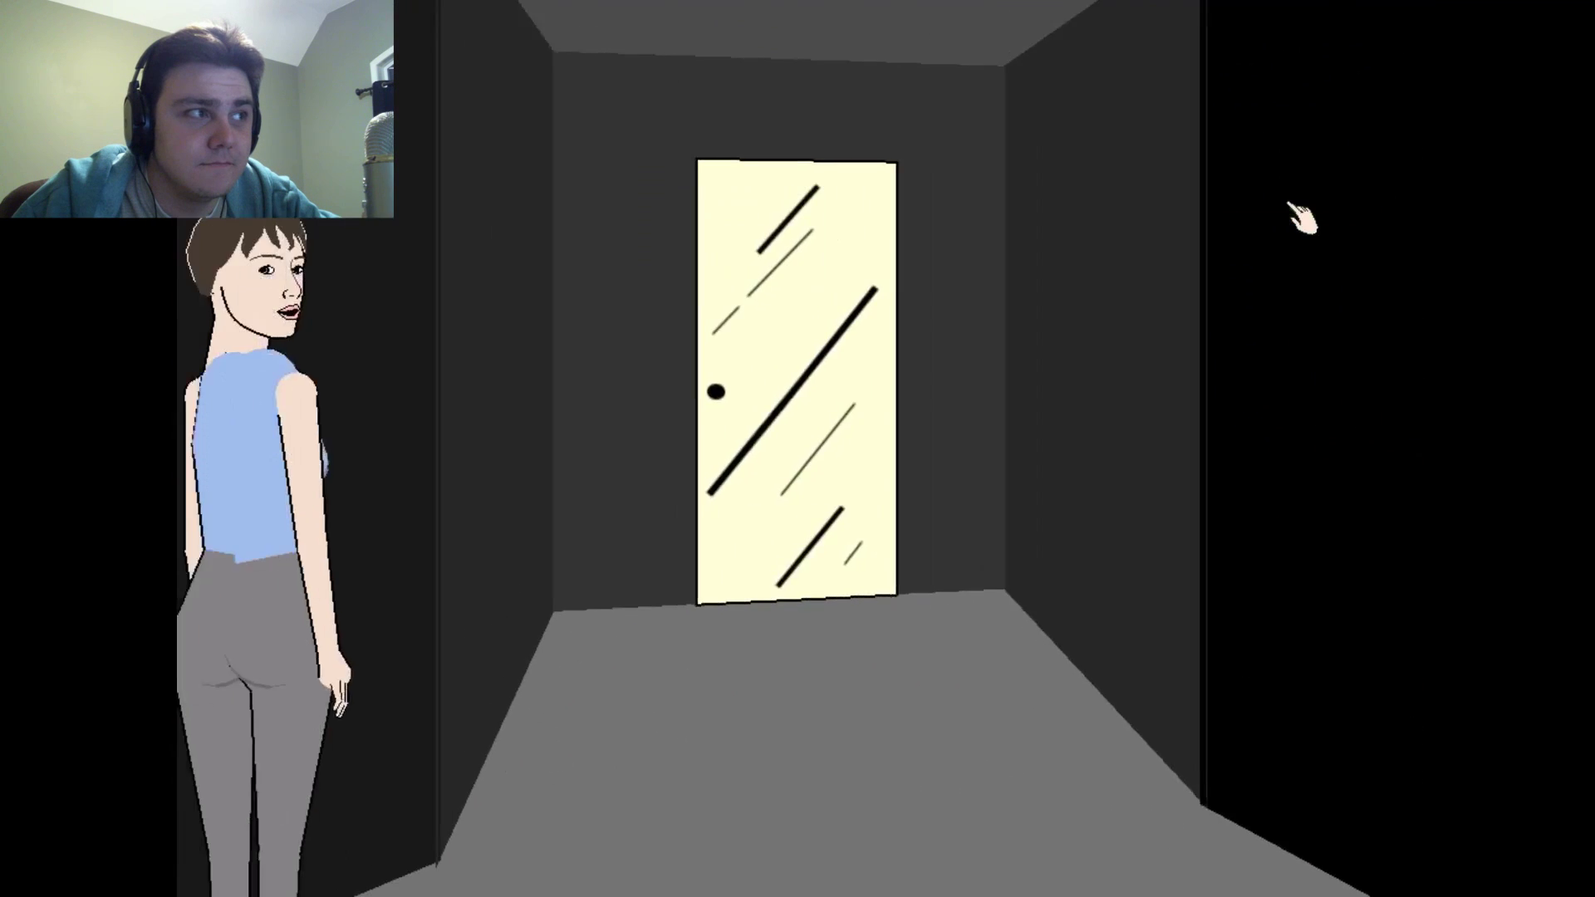
pyautogui.press('Left')
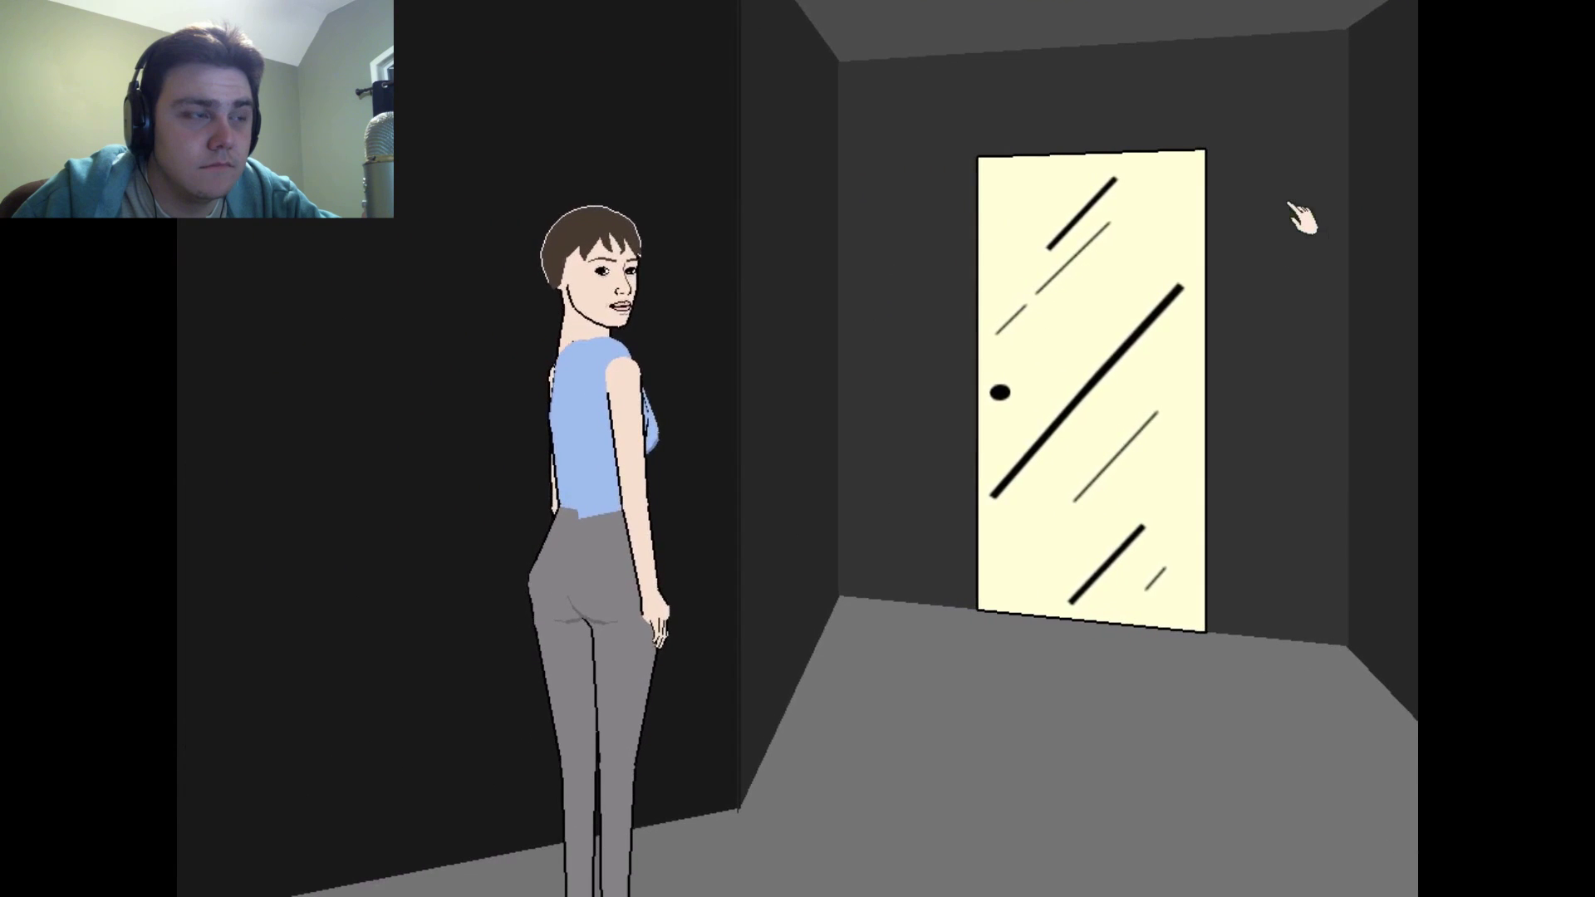